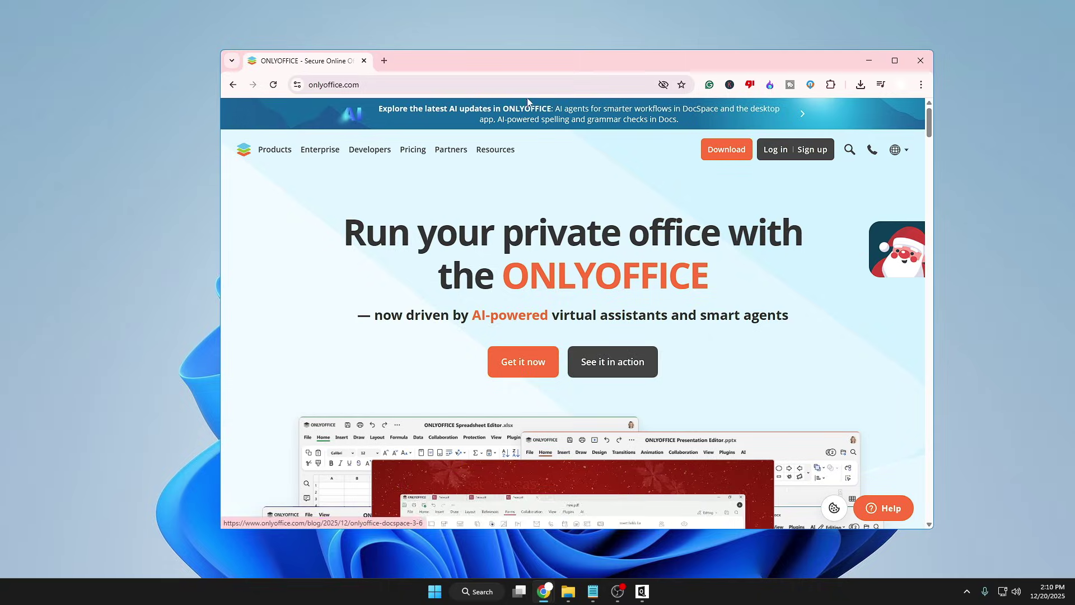
Check the onlyoffice.com web address in Chrome's address bar
{"action": "left_click", "coordinate": [413, 90]}
{"action": "left_click", "coordinate": [413, 90]}
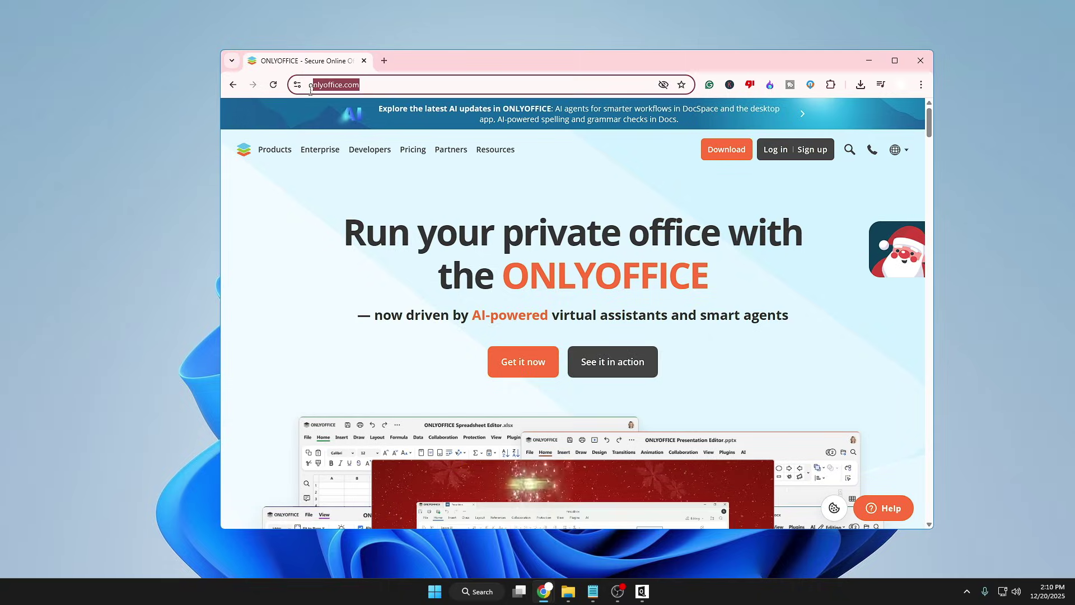
{"action": "left_click", "coordinate": [435, 93]}
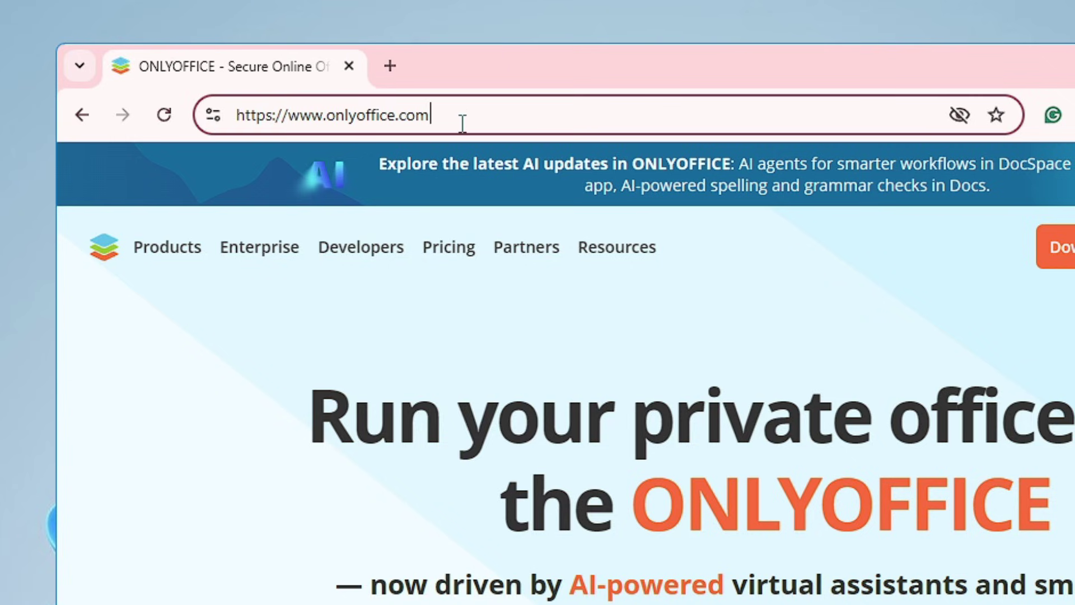
{"action": "left_click_drag", "start_coordinate": [459, 119], "coordinate": [286, 120]}
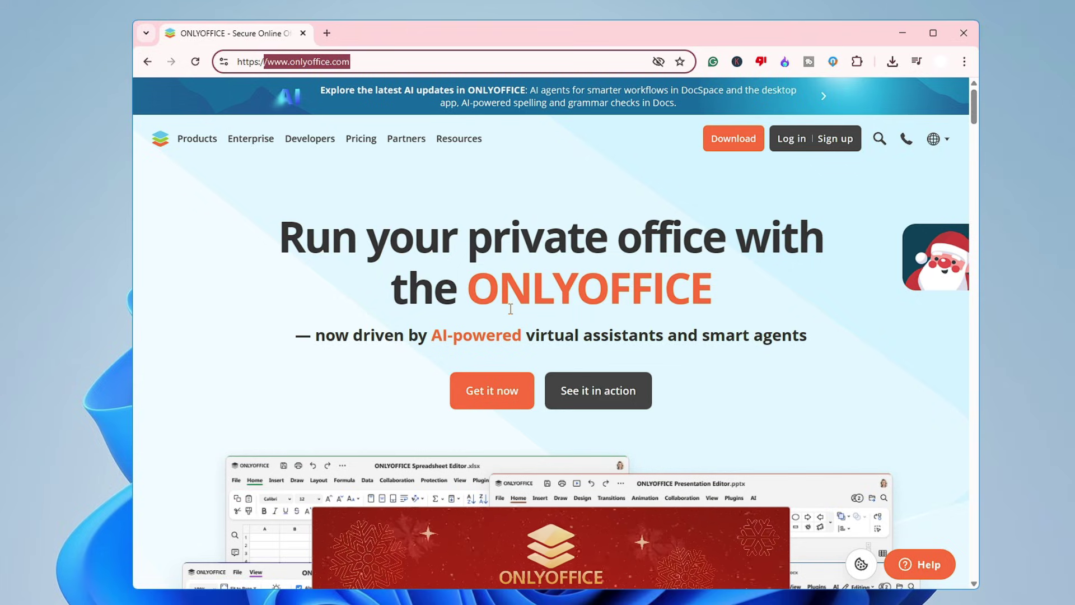
{"action": "left_click", "coordinate": [543, 290]}
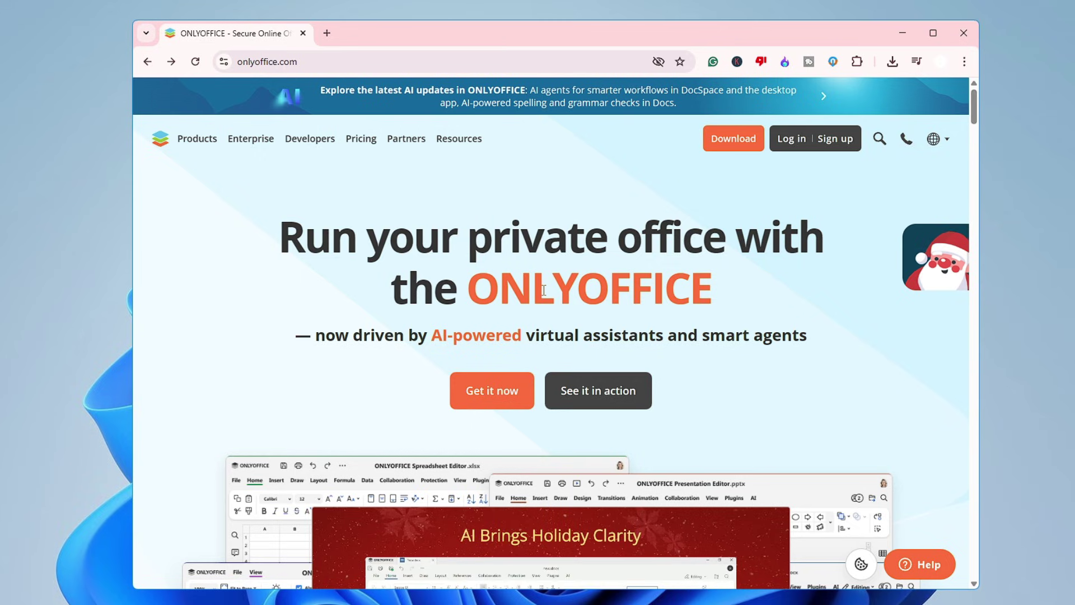
Scroll the ONLYOFFICE homepage and bring up the Download dropdown
{"action": "scroll", "coordinate": [543, 290], "scroll_direction": "down", "scroll_amount": 5}
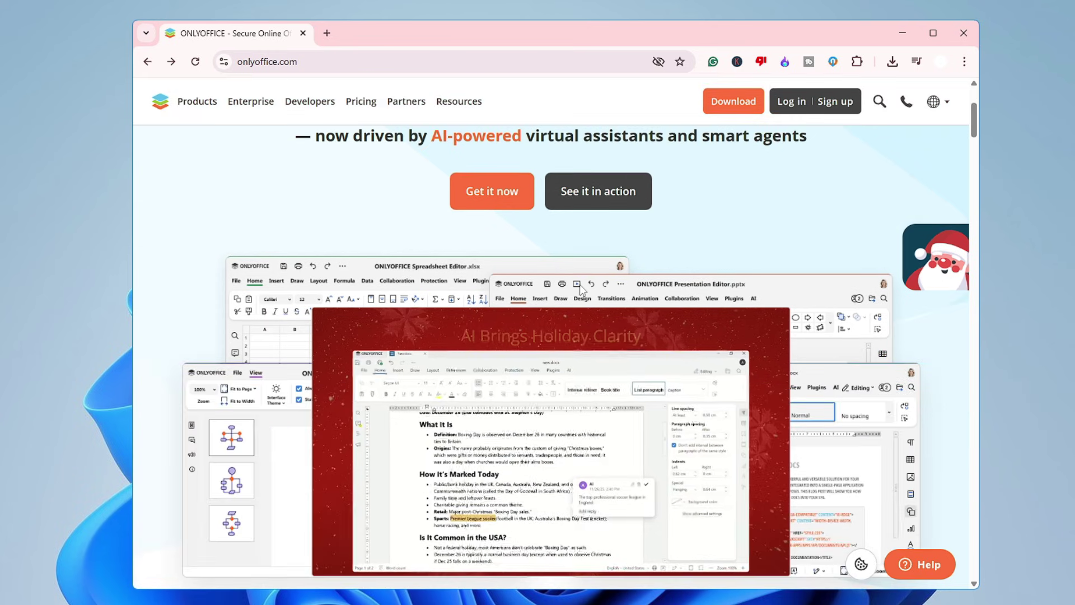
{"action": "scroll", "coordinate": [571, 292], "scroll_direction": "down", "scroll_amount": 2}
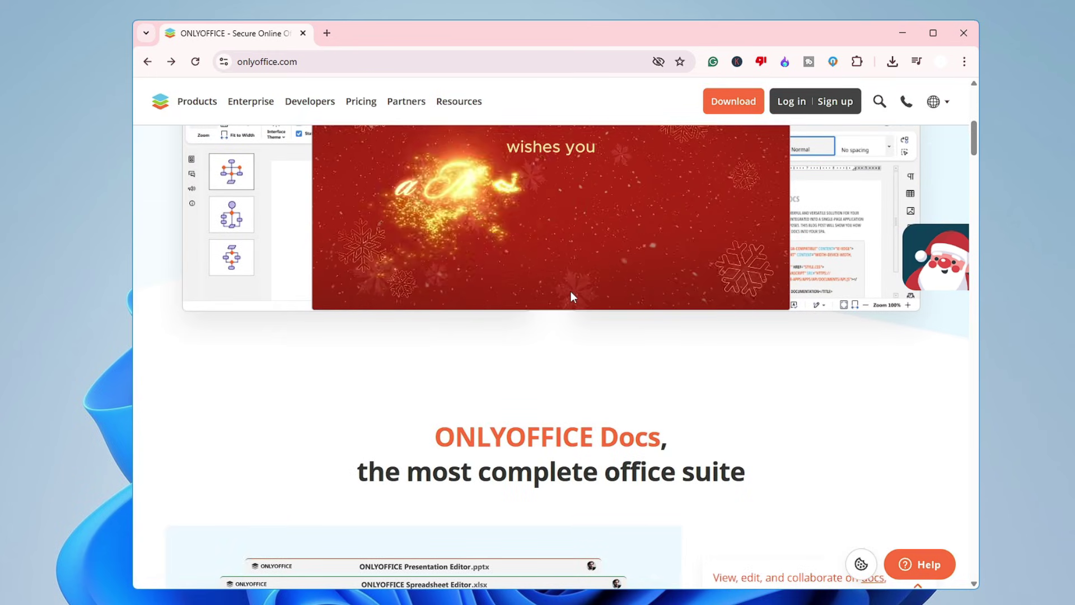
{"action": "scroll", "coordinate": [563, 292], "scroll_direction": "up", "scroll_amount": 7}
{"action": "scroll", "coordinate": [561, 295], "scroll_direction": "up", "scroll_amount": 2}
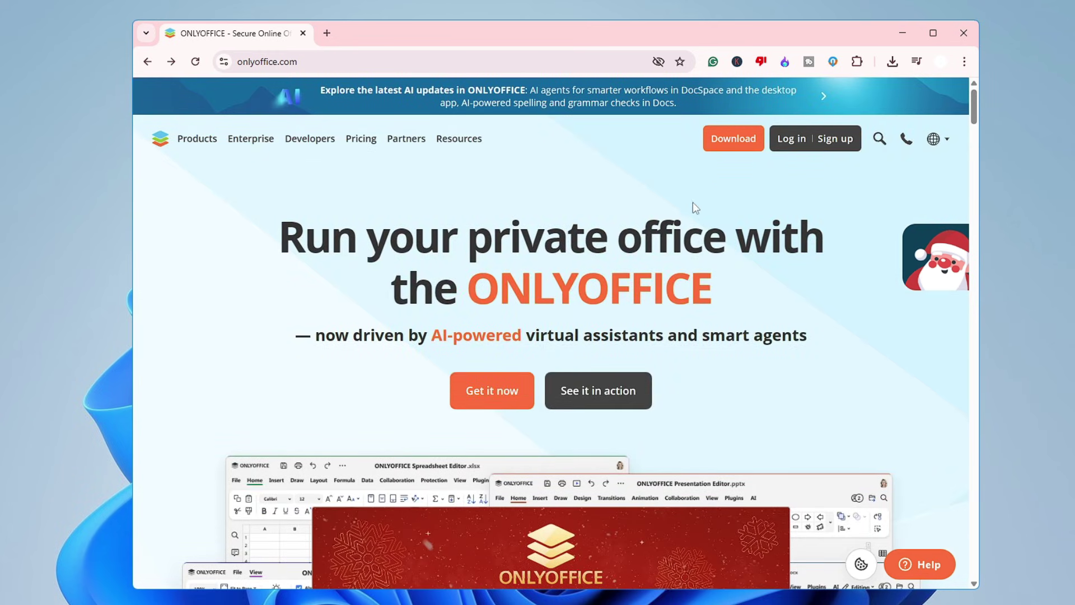
{"action": "mouse_move", "coordinate": [738, 146]}
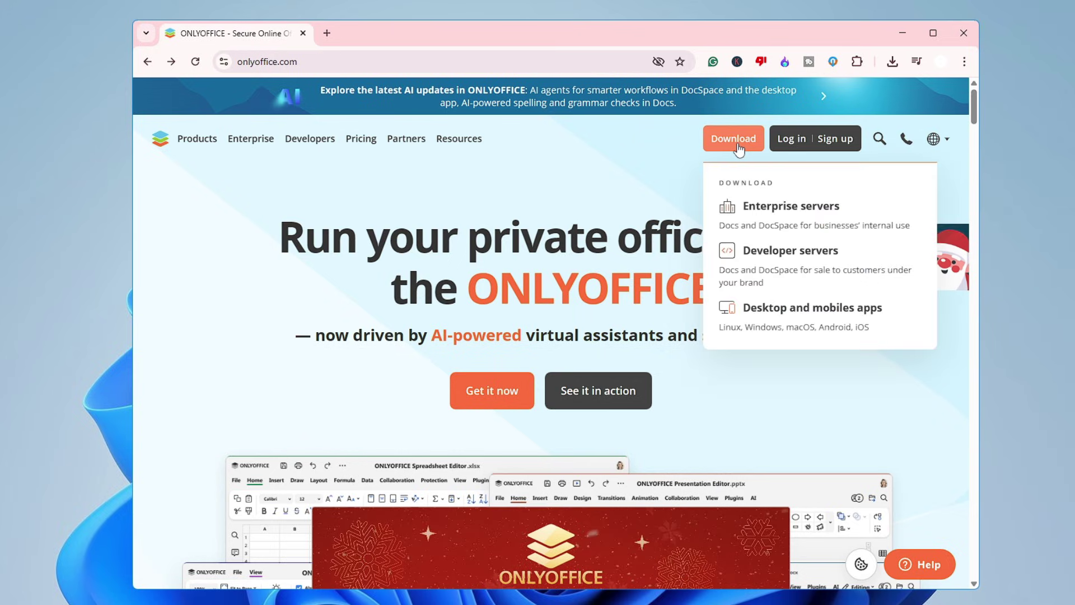
Download the recommended Windows online installer from the Desktop and mobile apps page
{"action": "left_click", "coordinate": [776, 314]}
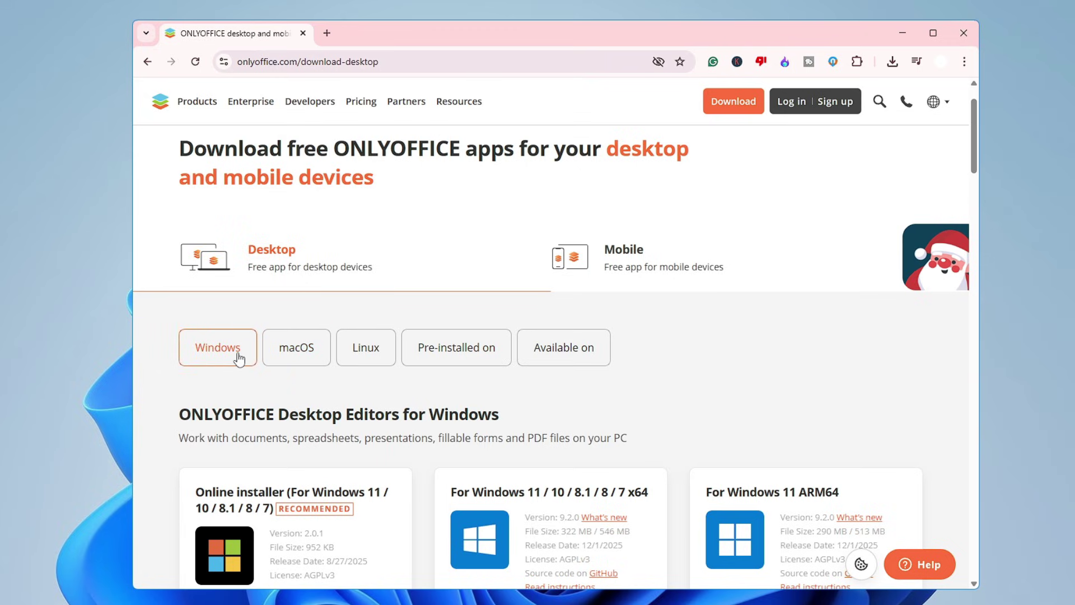
{"action": "scroll", "coordinate": [240, 358], "scroll_direction": "down", "scroll_amount": 5}
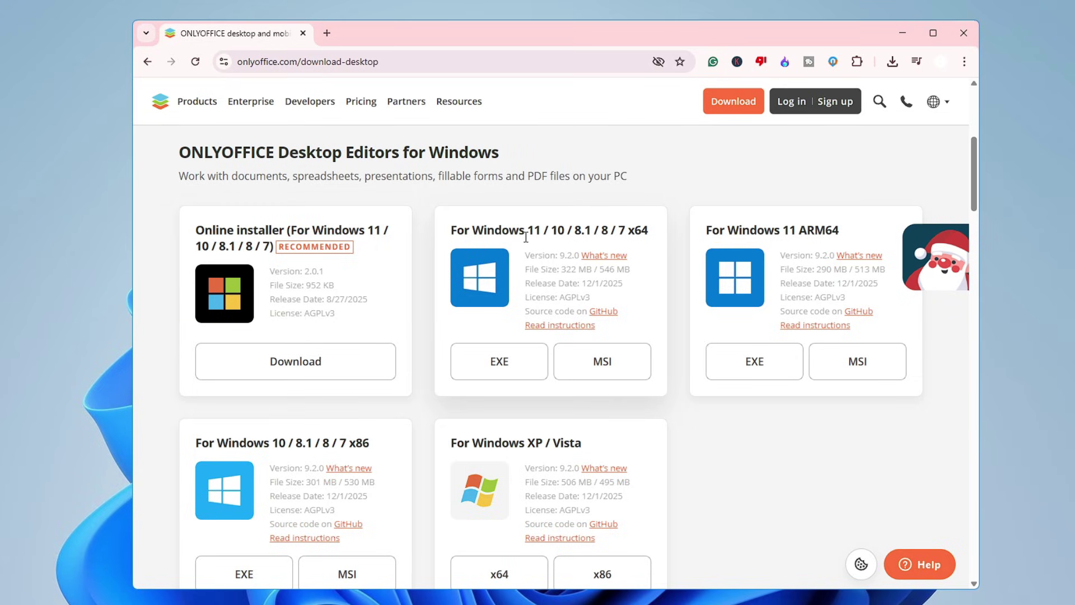
{"action": "left_click", "coordinate": [295, 368]}
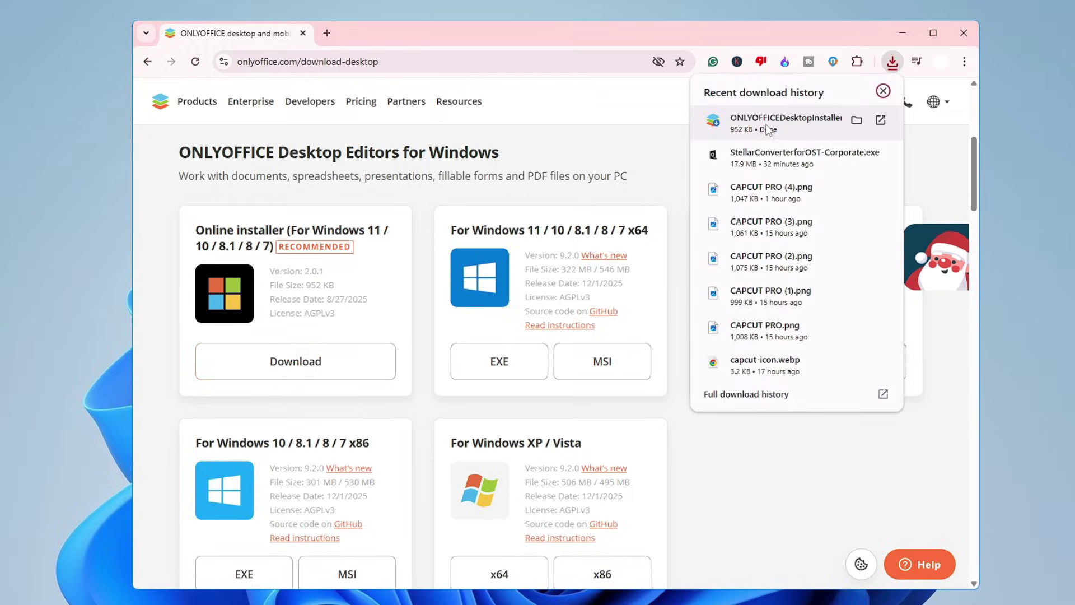
Run the installer with Silent Installation, launch ONLYOFFICE and shift its window left
{"action": "left_click", "coordinate": [767, 126]}
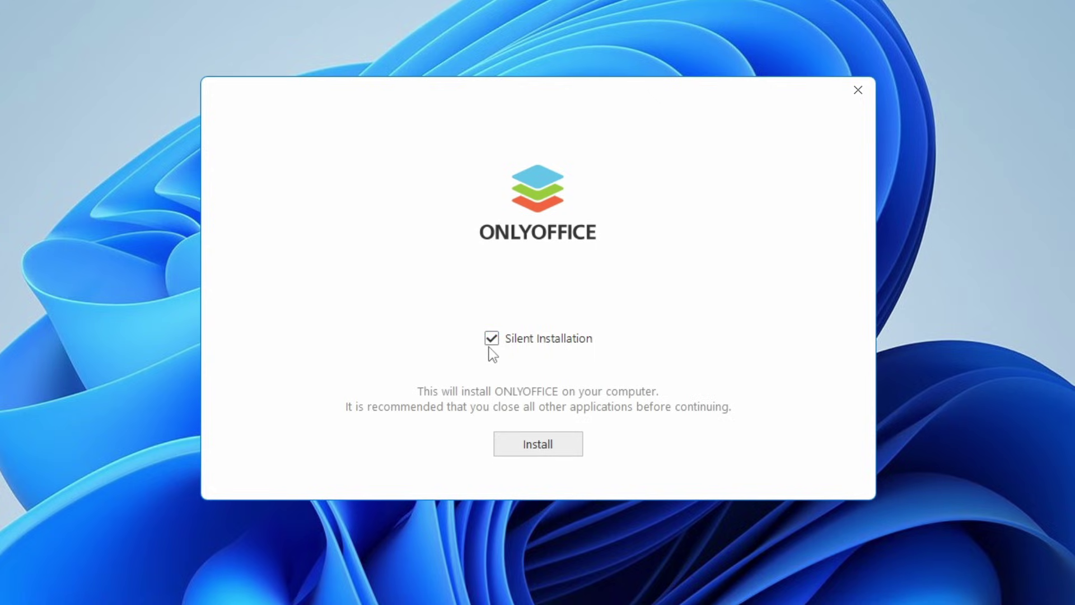
{"action": "left_click", "coordinate": [534, 451]}
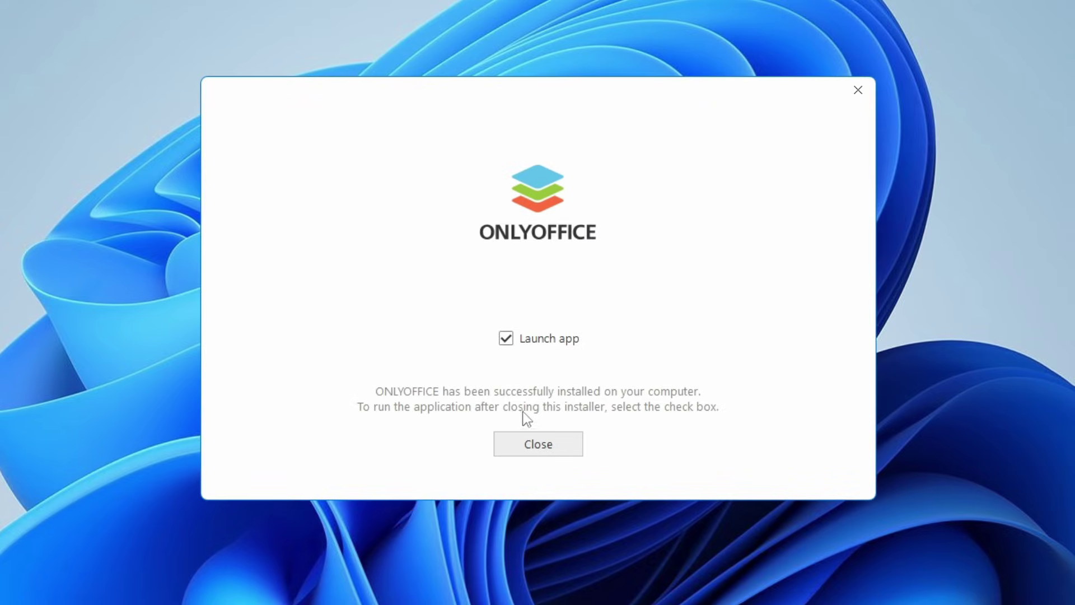
{"action": "left_click", "coordinate": [539, 444]}
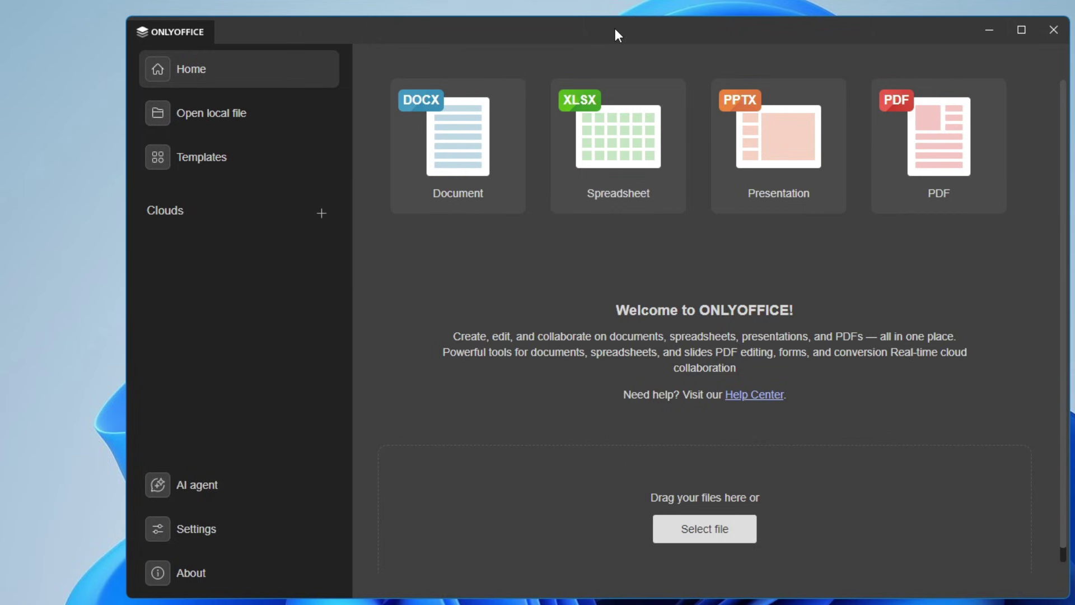
{"action": "left_click_drag", "start_coordinate": [614, 29], "coordinate": [576, 24]}
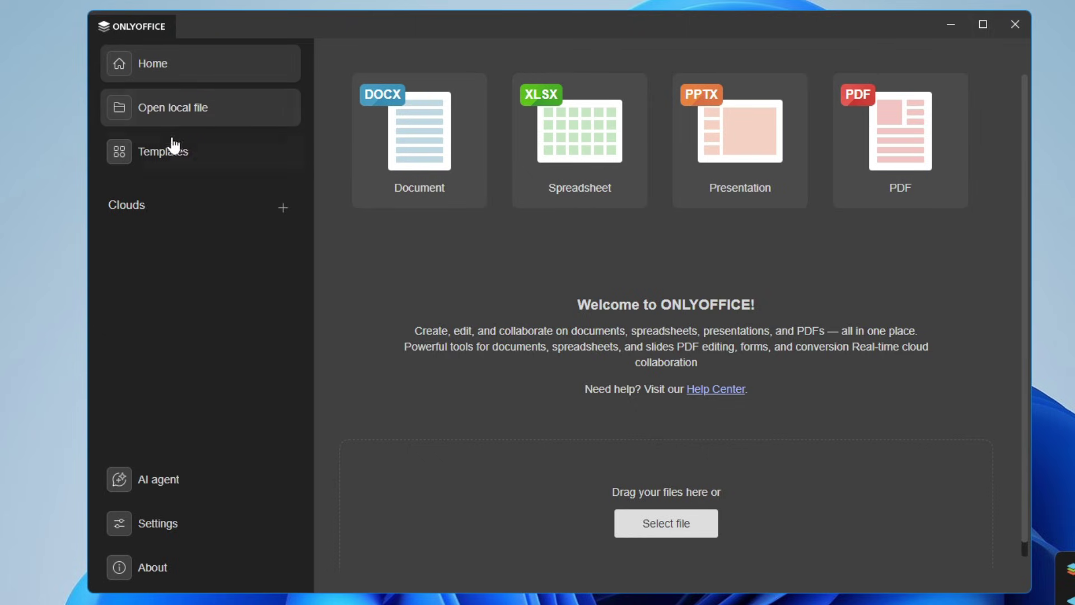
Create a document from the Certificate template and select its LOGO HERE placeholder
{"action": "left_click", "coordinate": [173, 151]}
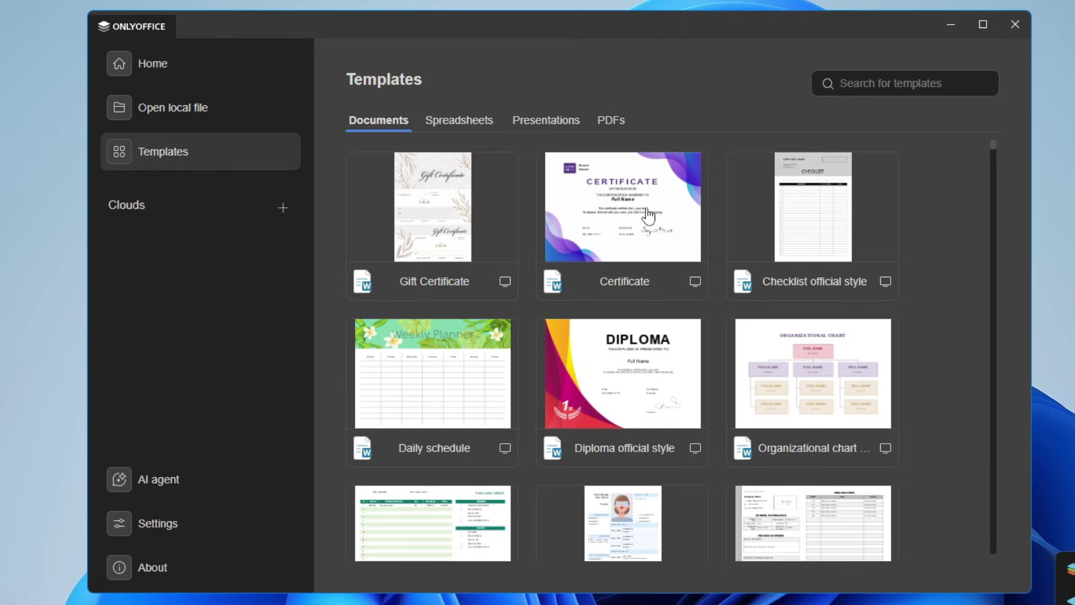
{"action": "left_click", "coordinate": [616, 209]}
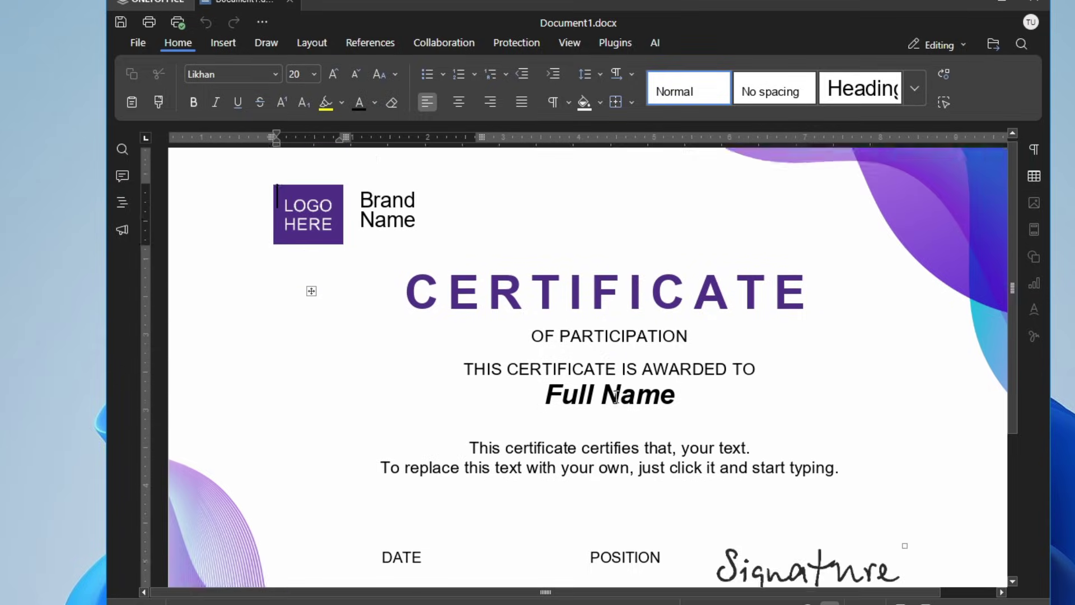
{"action": "scroll", "coordinate": [615, 395], "scroll_direction": "up", "scroll_amount": 1}
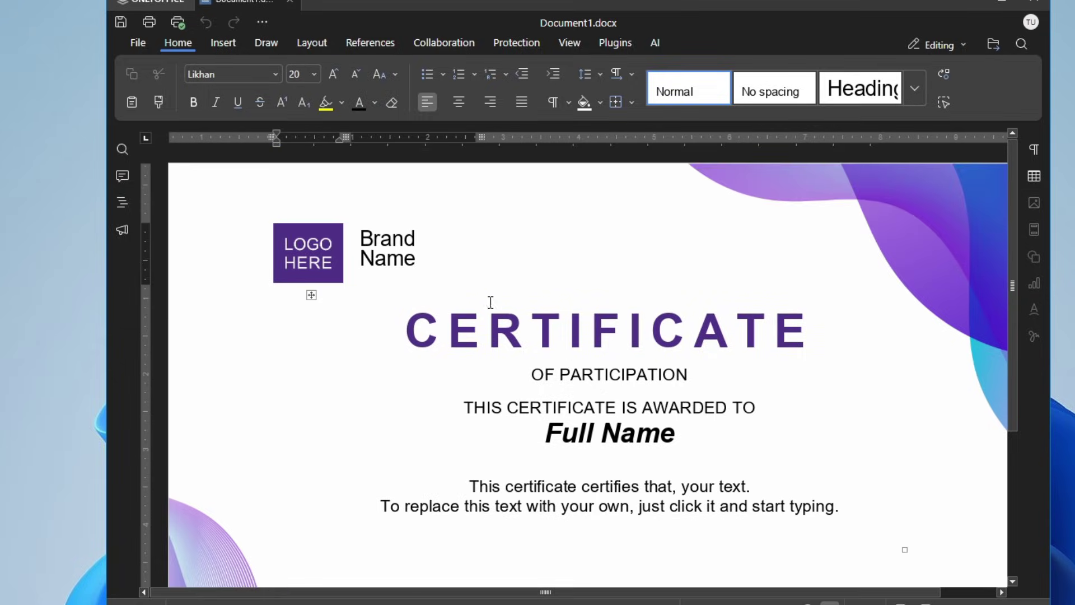
{"action": "left_click", "coordinate": [324, 255]}
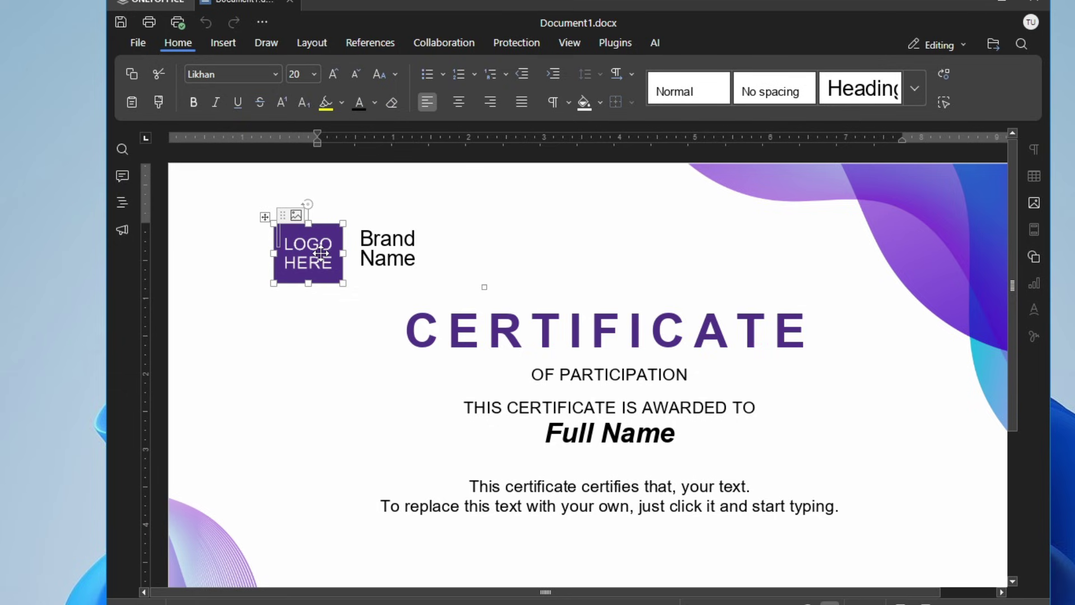
{"action": "scroll", "coordinate": [655, 358], "scroll_direction": "down", "scroll_amount": 3}
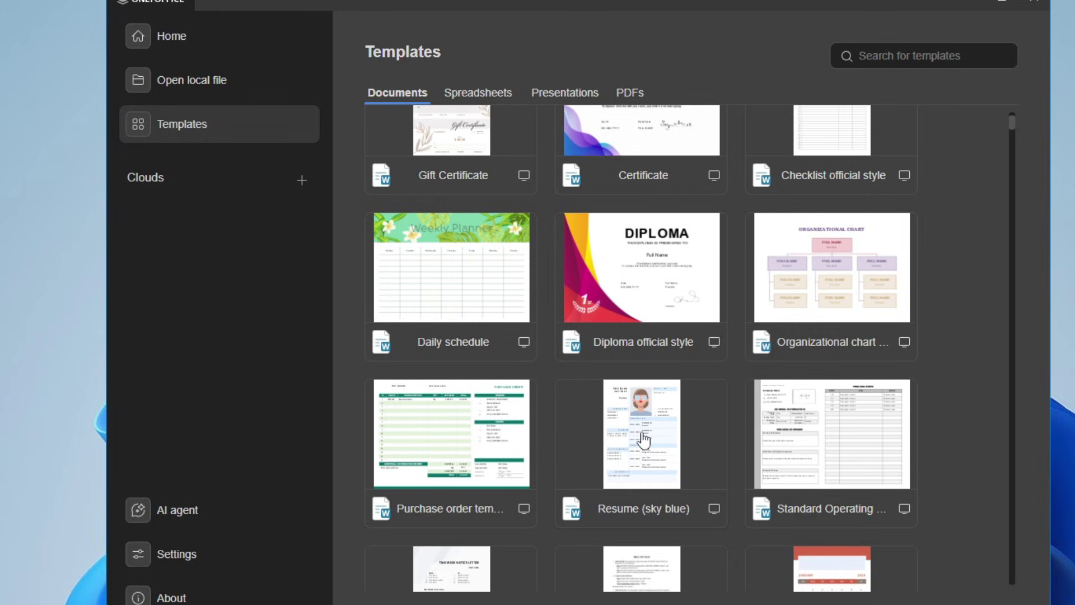
Preview a Resume (sky blue) document, close it, and scroll the Templates list
{"action": "left_click", "coordinate": [644, 440]}
{"action": "scroll", "coordinate": [697, 418], "scroll_direction": "down", "scroll_amount": 2}
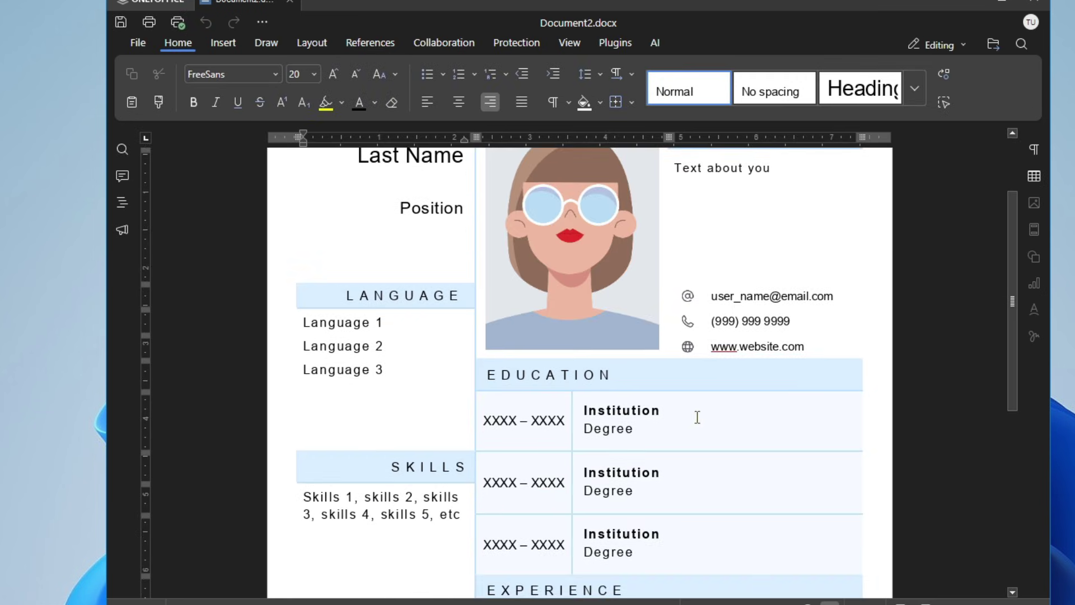
{"action": "scroll", "coordinate": [610, 414], "scroll_direction": "down", "scroll_amount": 1}
{"action": "scroll", "coordinate": [610, 419], "scroll_direction": "up", "scroll_amount": 4}
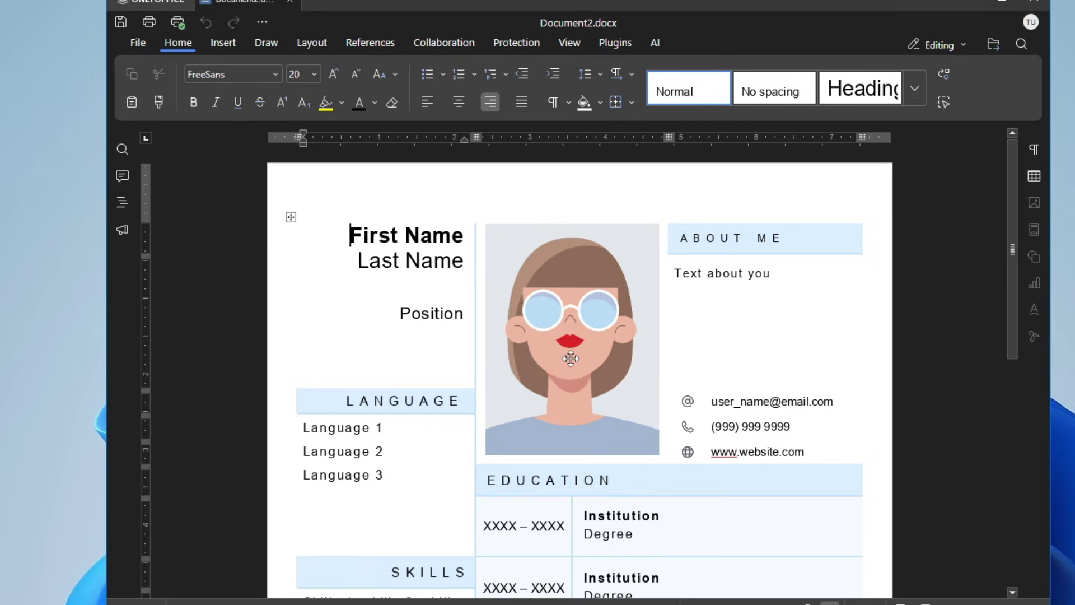
{"action": "left_click", "coordinate": [290, 2]}
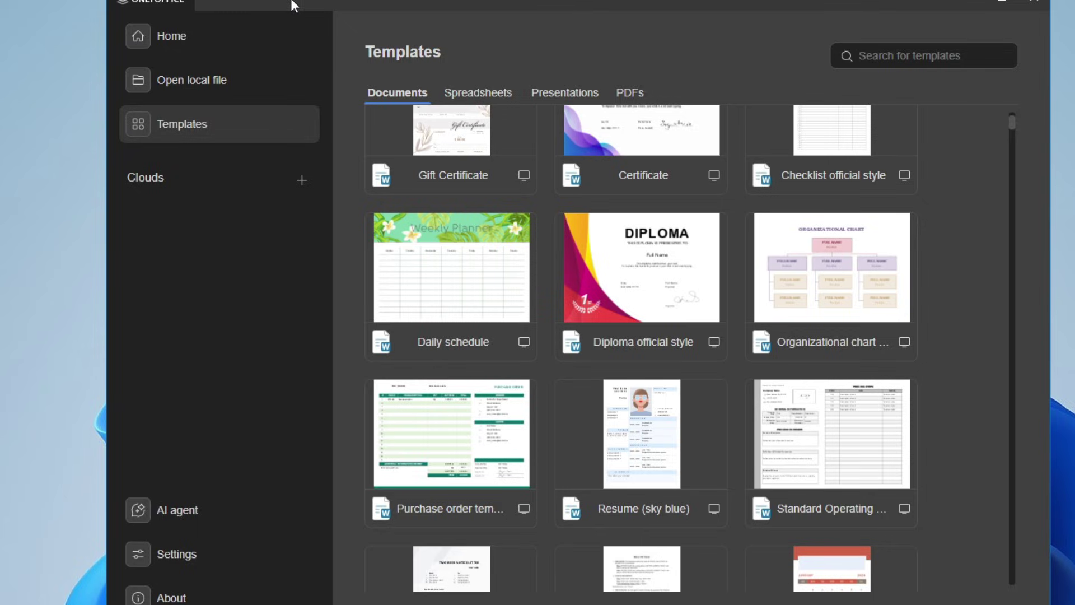
{"action": "scroll", "coordinate": [616, 392], "scroll_direction": "down", "scroll_amount": 4}
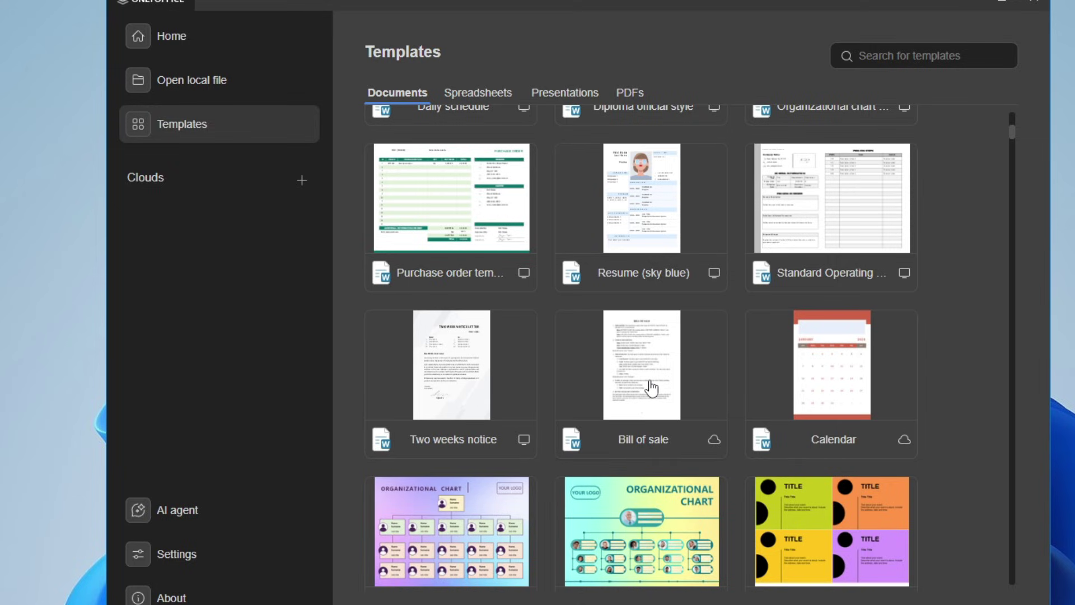
{"action": "scroll", "coordinate": [651, 388], "scroll_direction": "down", "scroll_amount": 3}
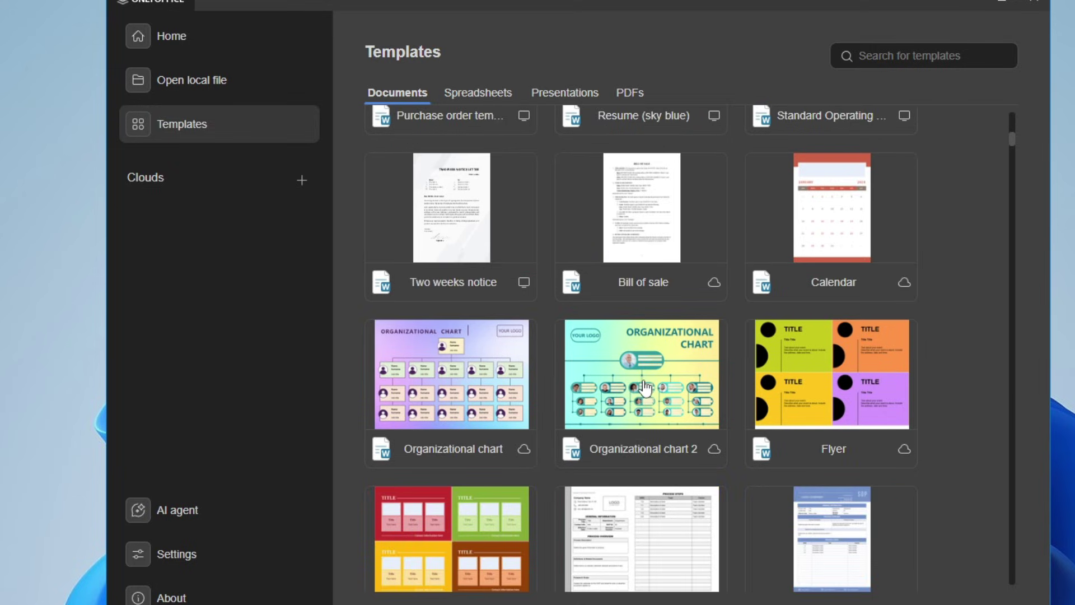
{"action": "scroll", "coordinate": [649, 386], "scroll_direction": "down", "scroll_amount": 5}
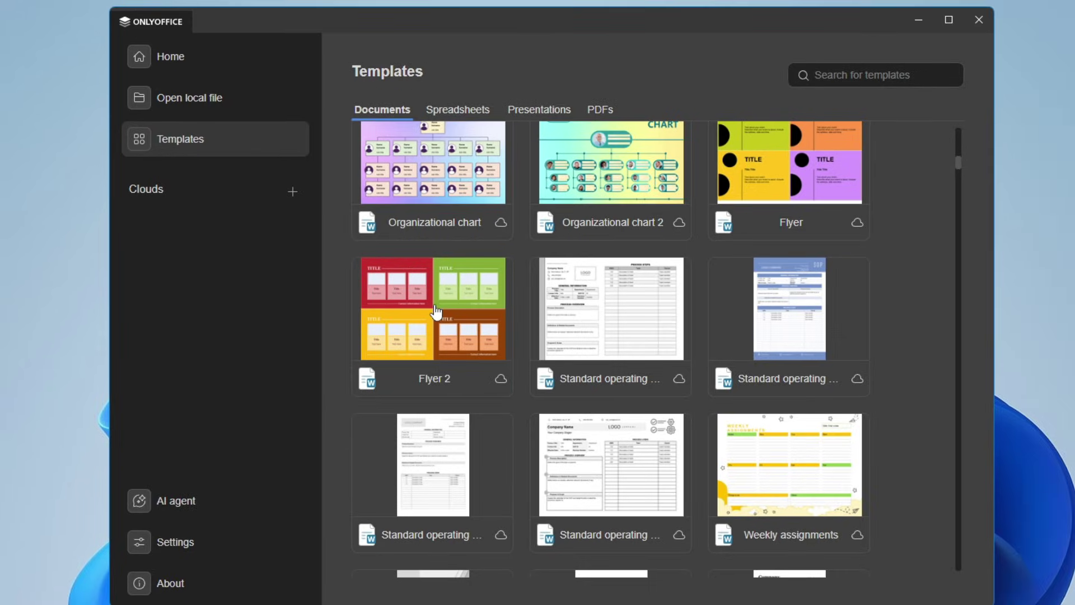
Open How the Brain Works in the Human Body.pdf and fit it to page, then to width
{"action": "left_click", "coordinate": [177, 70]}
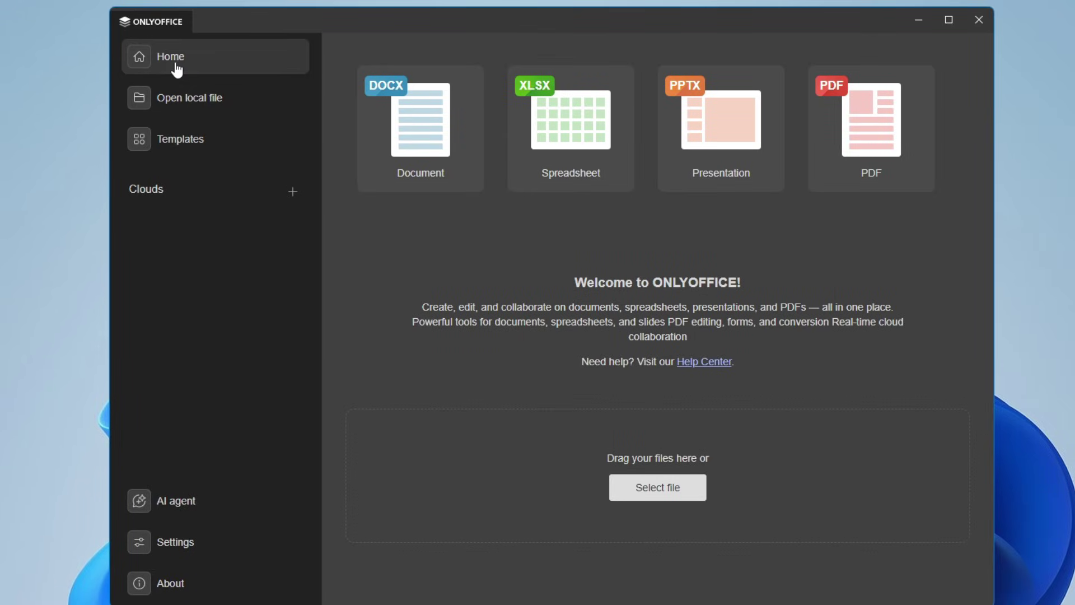
{"action": "left_click", "coordinate": [658, 487]}
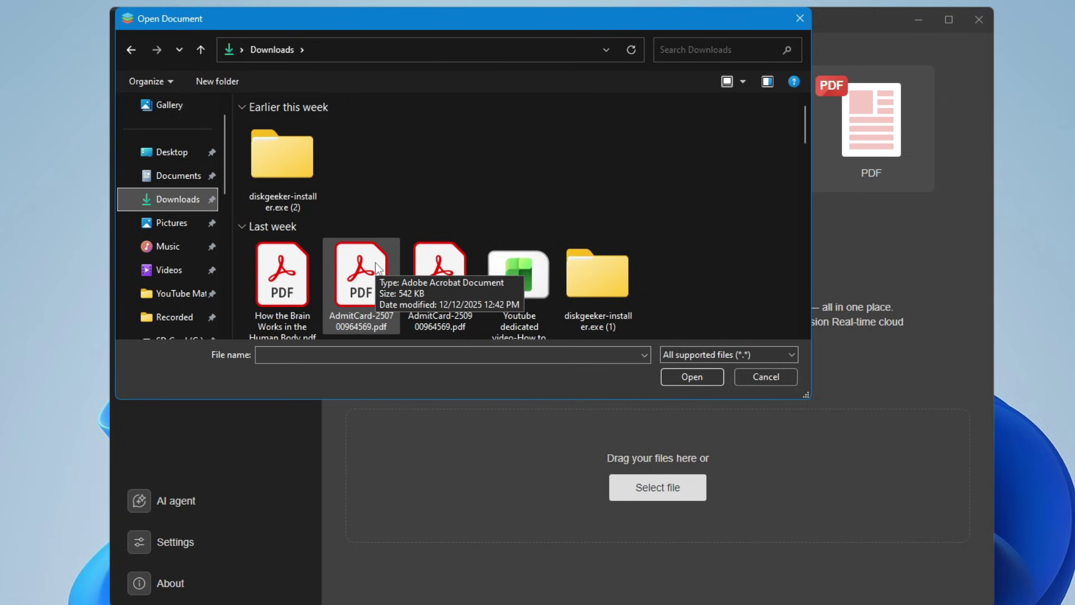
{"action": "left_click", "coordinate": [282, 274]}
{"action": "left_click", "coordinate": [700, 378]}
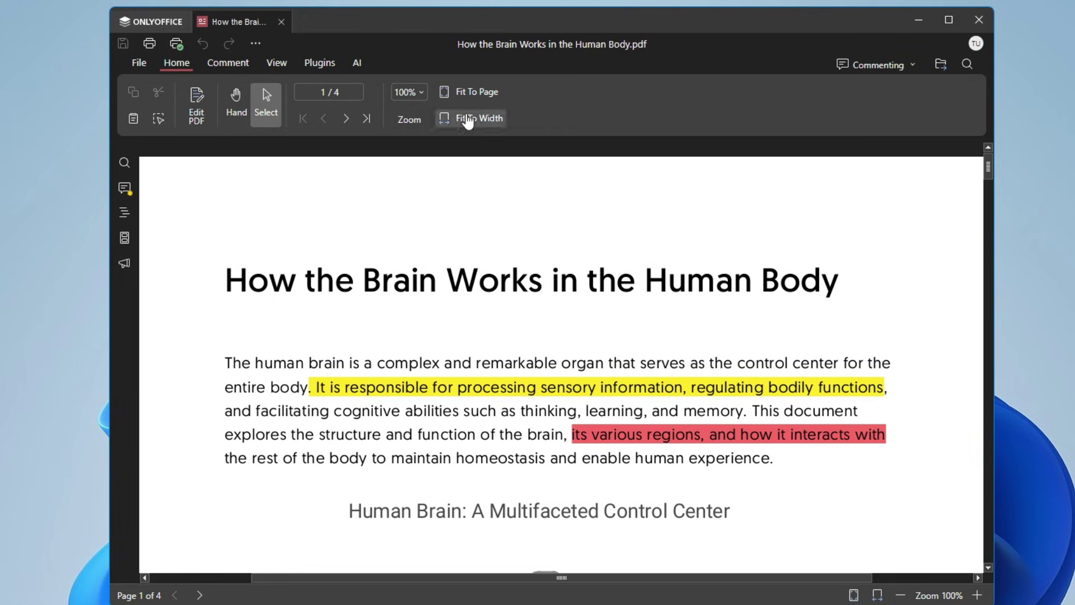
{"action": "left_click", "coordinate": [474, 95]}
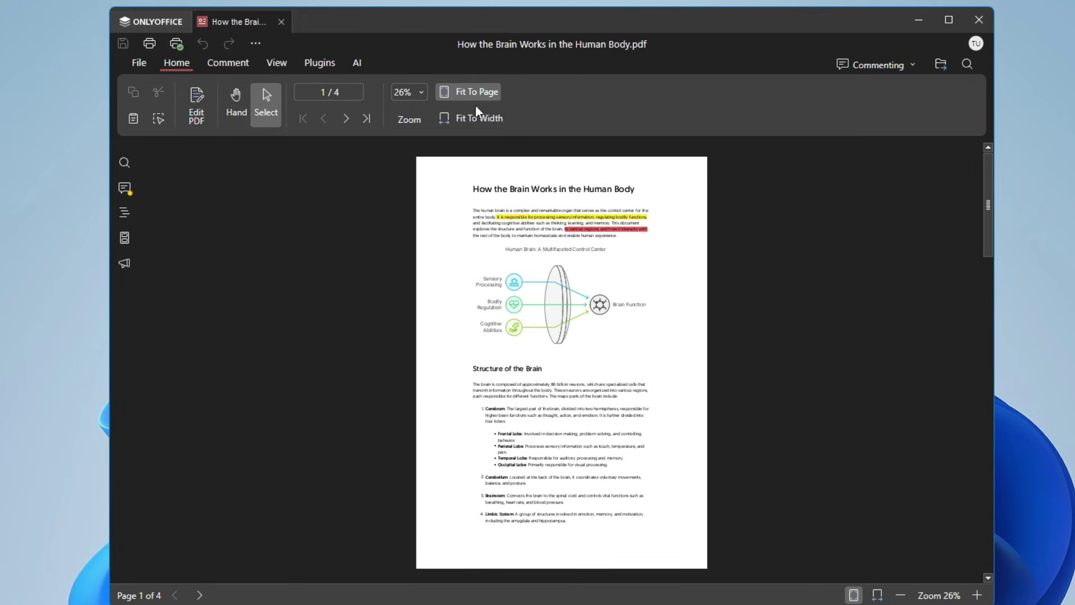
{"action": "left_click", "coordinate": [480, 124]}
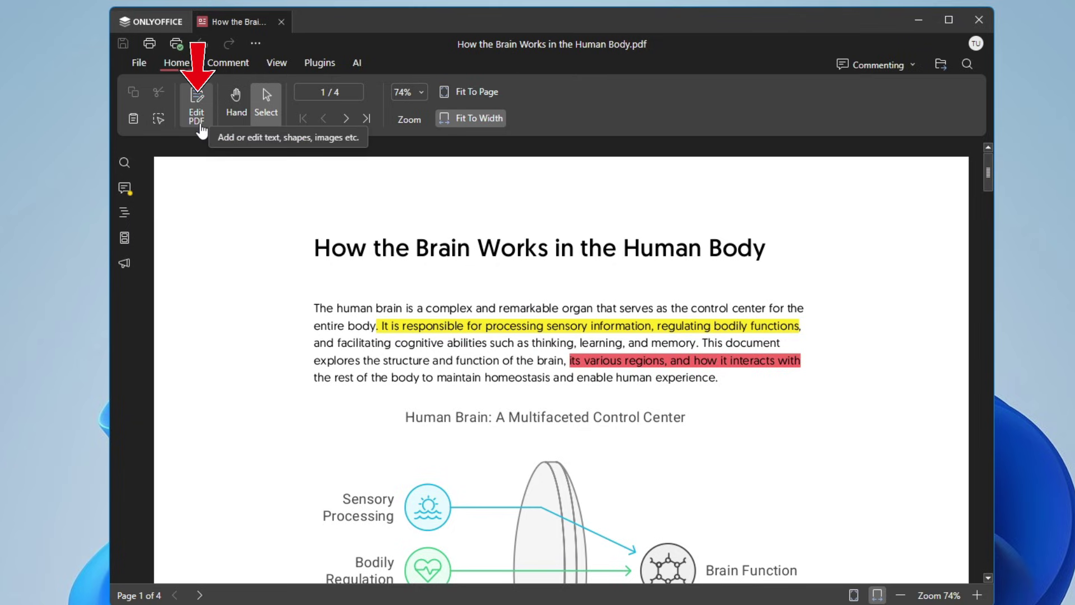
Enter Edit PDF text editing and select 'Brain' in the Structure of the Brain heading
{"action": "left_click", "coordinate": [202, 117]}
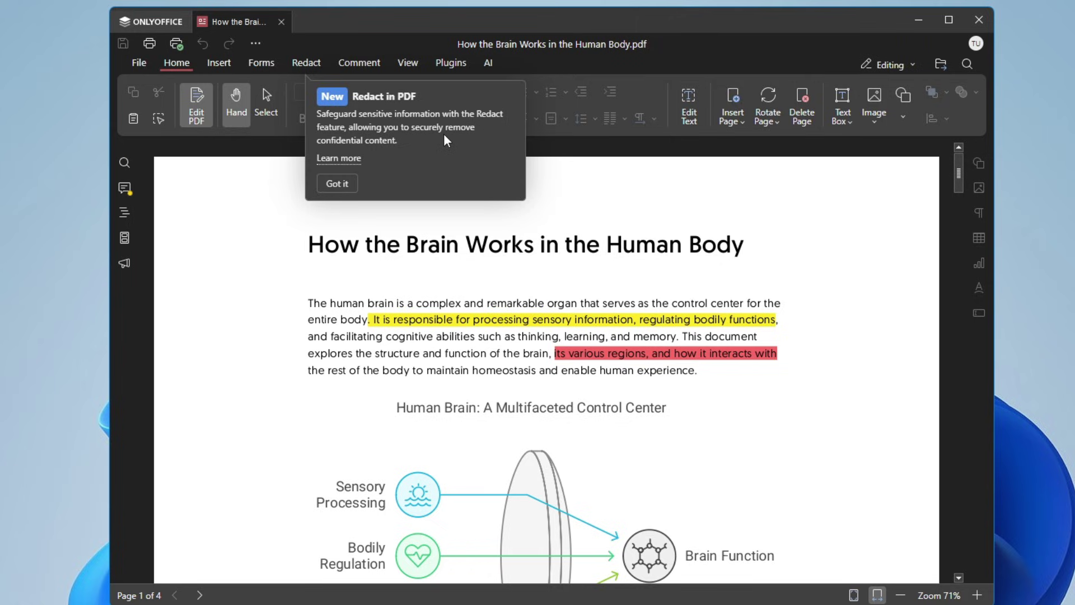
{"action": "left_click", "coordinate": [337, 184]}
{"action": "left_click", "coordinate": [694, 118]}
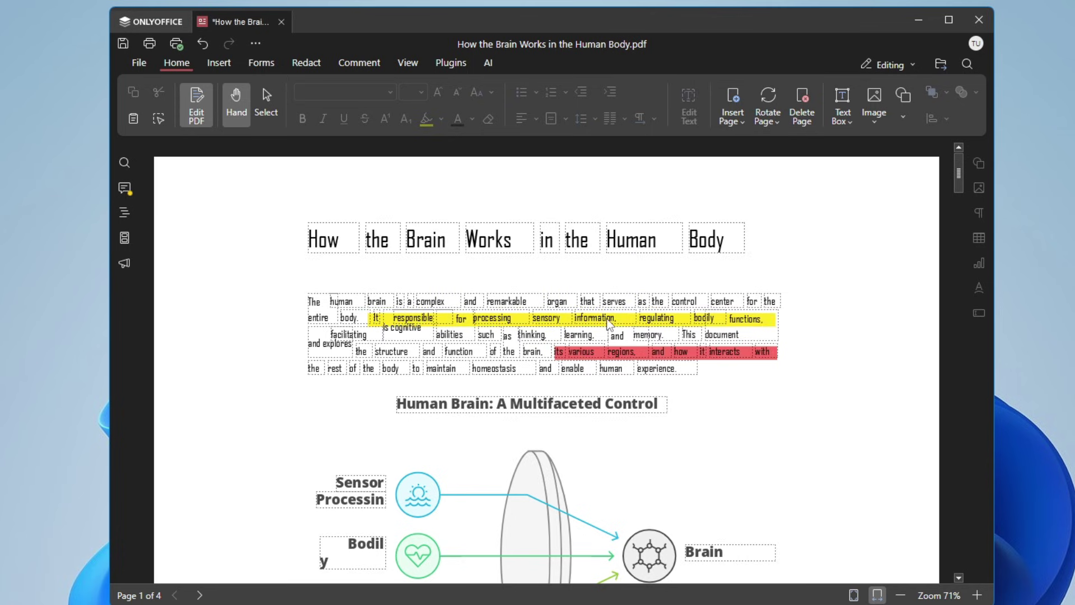
{"action": "left_click", "coordinate": [618, 301]}
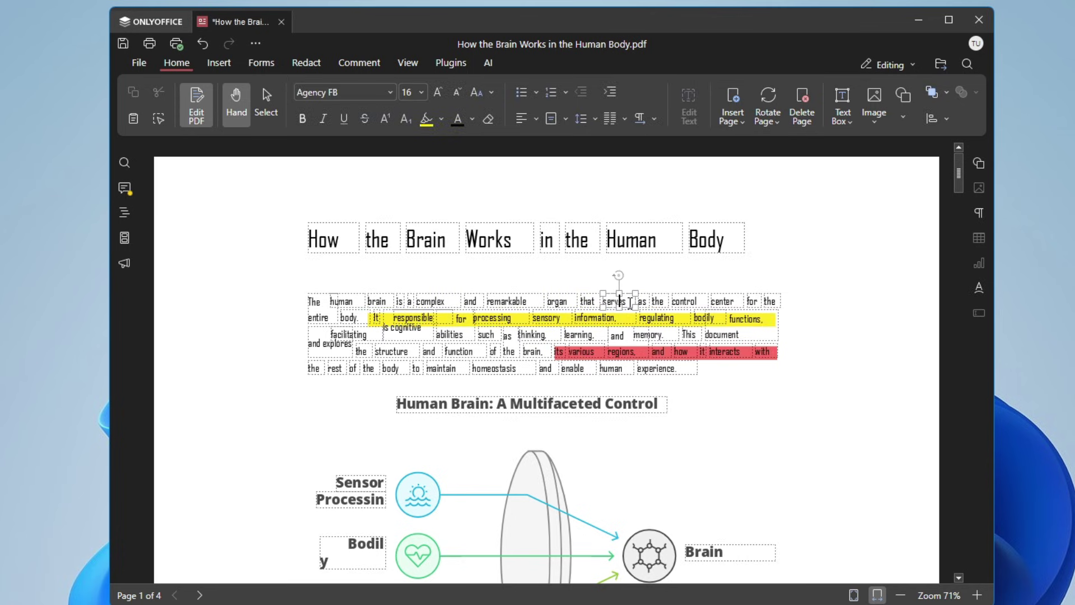
{"action": "left_click", "coordinate": [837, 250]}
{"action": "scroll", "coordinate": [485, 361], "scroll_direction": "down", "scroll_amount": 5}
{"action": "double_click", "coordinate": [485, 362]}
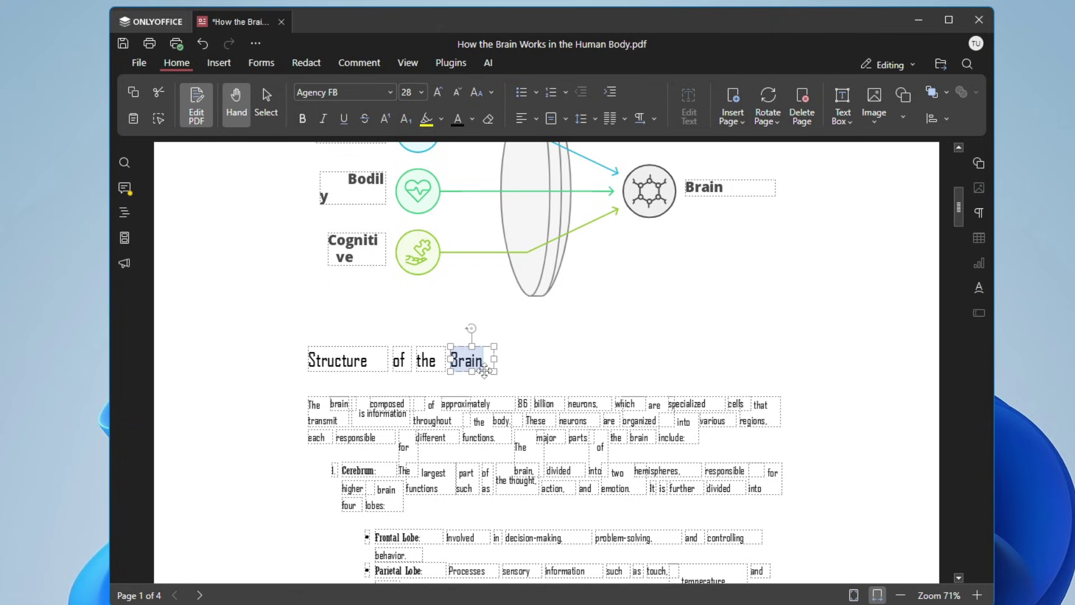
Change 'Brain' to UPPERCASE, make it bold and highlight it yellow
{"action": "left_click", "coordinate": [492, 94]}
{"action": "left_click", "coordinate": [507, 156]}
{"action": "left_click", "coordinate": [303, 120]}
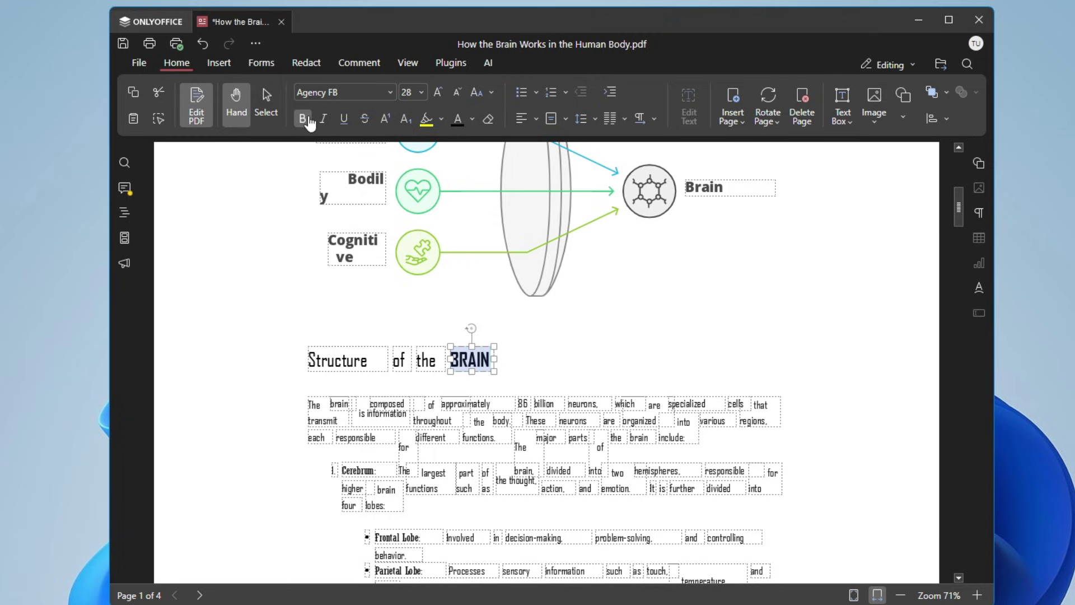
{"action": "left_click", "coordinate": [442, 119]}
{"action": "left_click", "coordinate": [442, 145]}
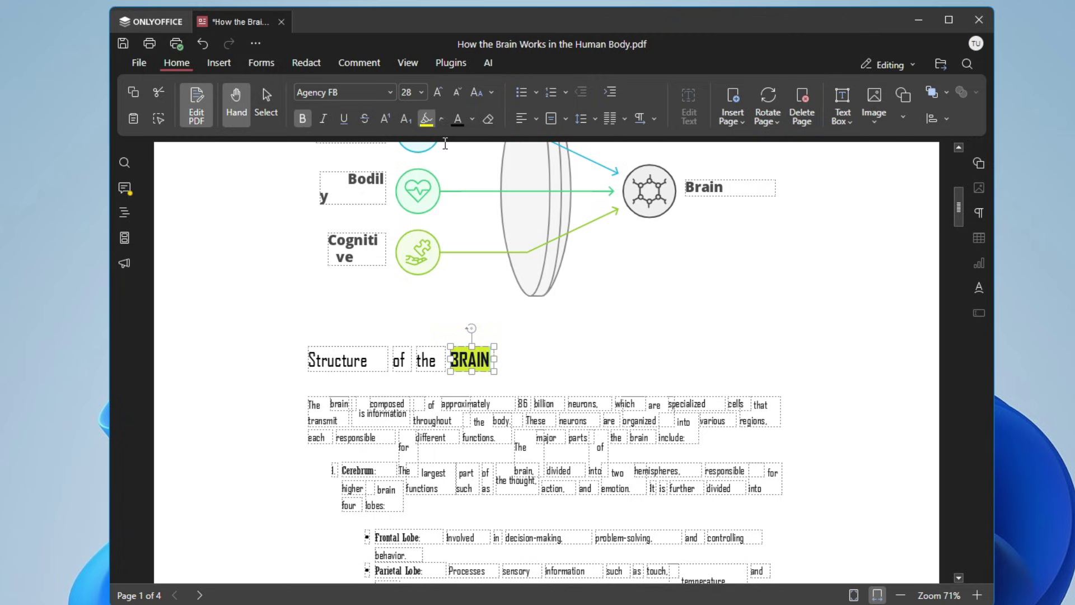
{"action": "left_click", "coordinate": [563, 351]}
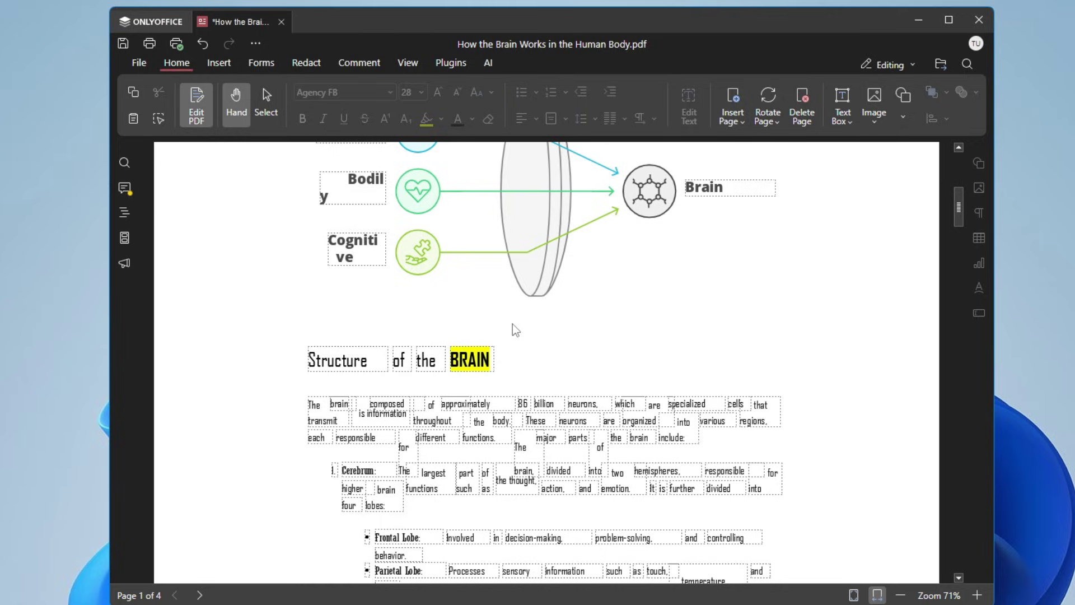
Jump to page 4 and draw a horizontal text box below the last paragraph
{"action": "key", "text": "ctrl+End"}
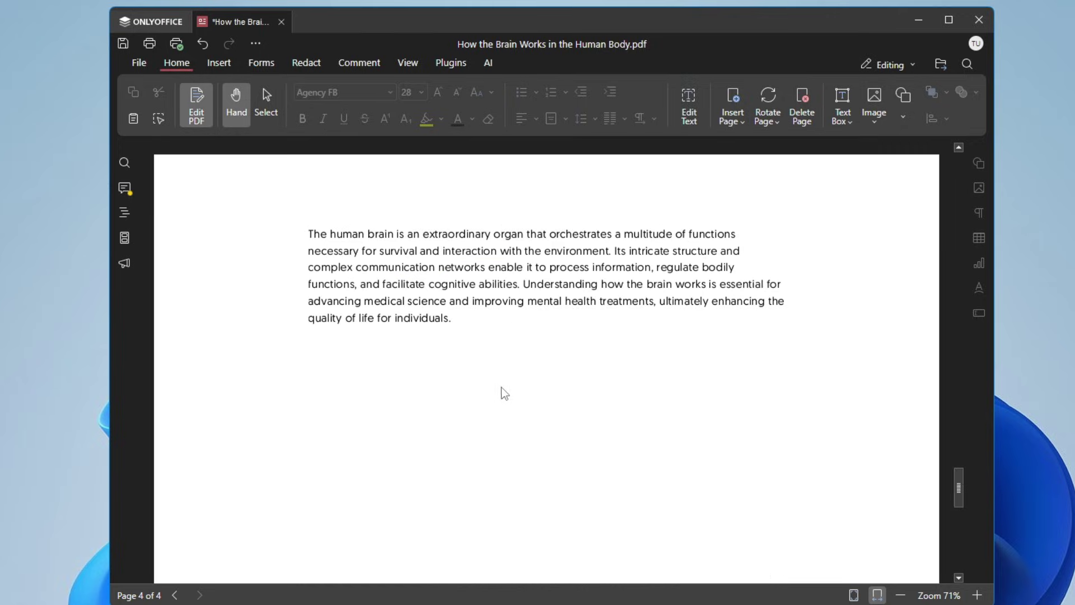
{"action": "left_click", "coordinate": [745, 134]}
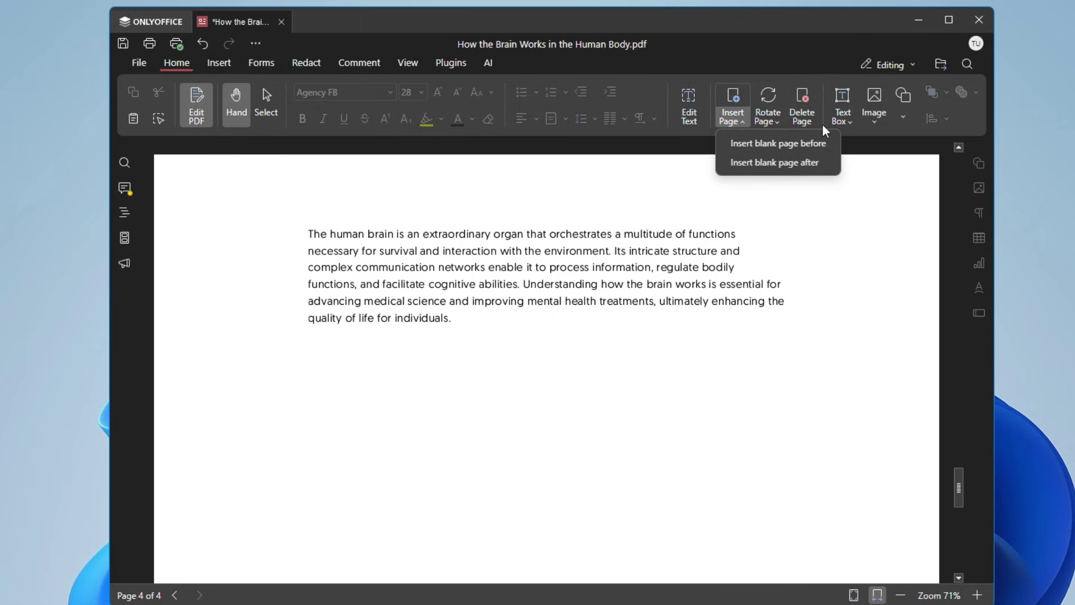
{"action": "left_click", "coordinate": [851, 120]}
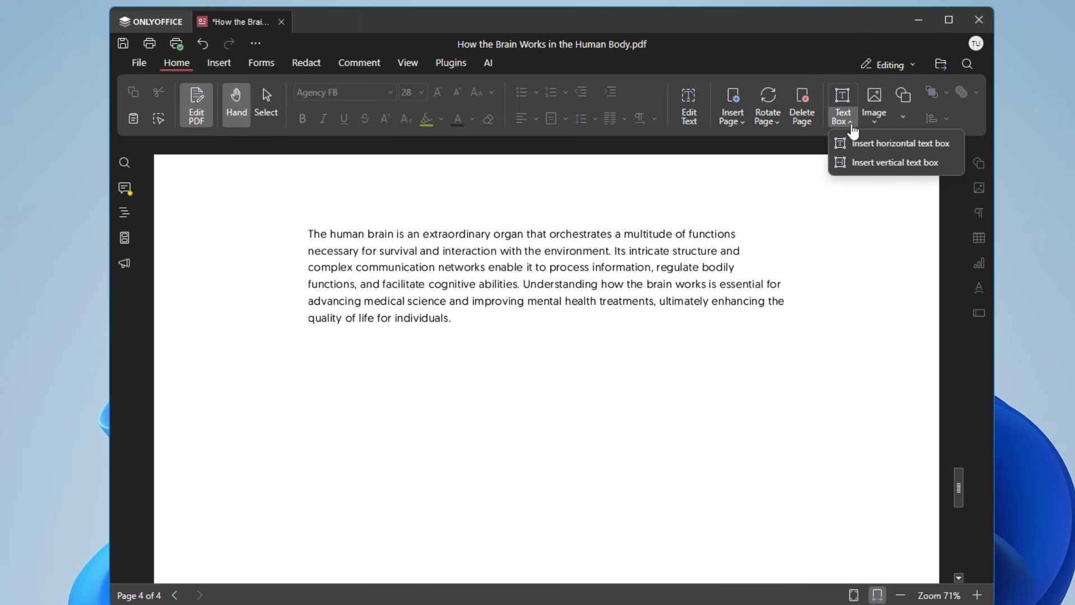
{"action": "left_click", "coordinate": [865, 143]}
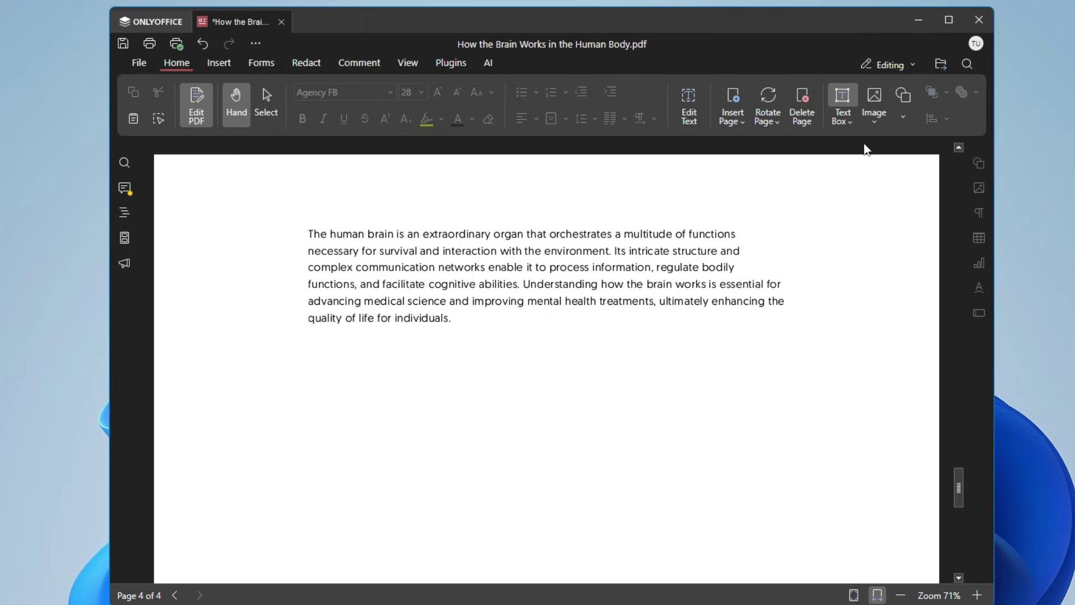
{"action": "left_click_drag", "start_coordinate": [386, 383], "coordinate": [767, 488]}
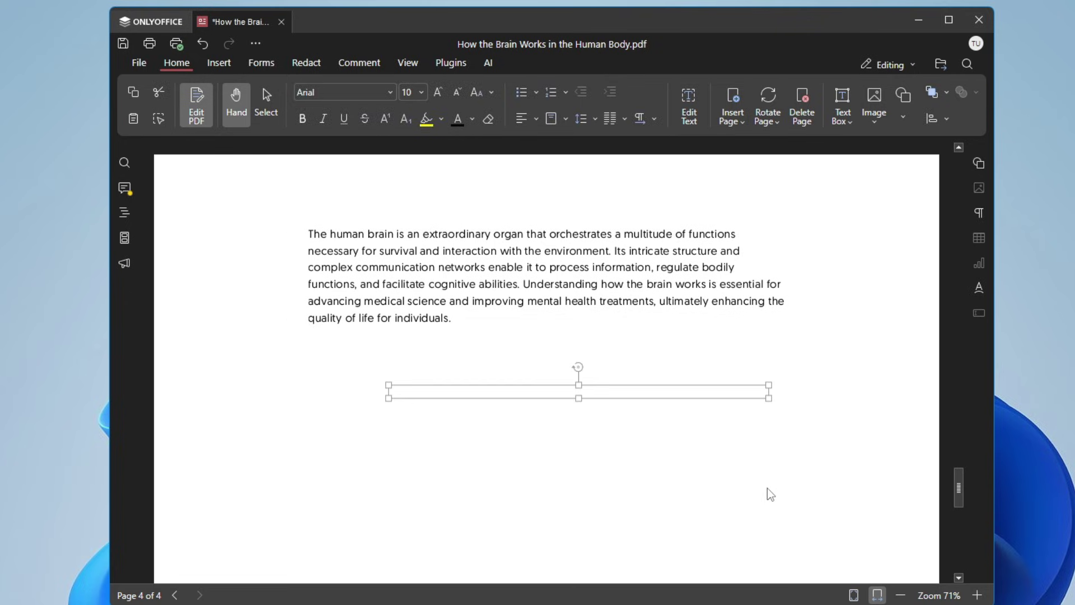
Type trial text 'hgkjhjhjk', undo it, and bring up the image insertion options
{"action": "left_click", "coordinate": [568, 392]}
{"action": "type", "text": "hgkjhjhjk"}
{"action": "key", "text": "ctrl+z"}
{"action": "left_click", "coordinate": [874, 103]}
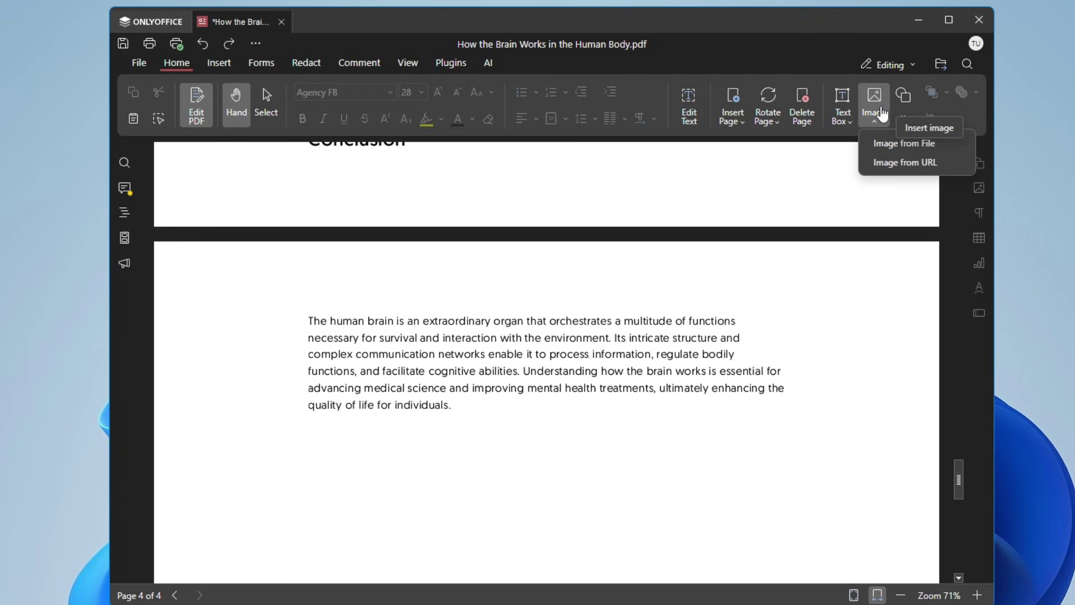
Insert the Linux Mint mascot picture from a file onto page 4
{"action": "left_click", "coordinate": [903, 143]}
{"action": "left_click", "coordinate": [361, 268]}
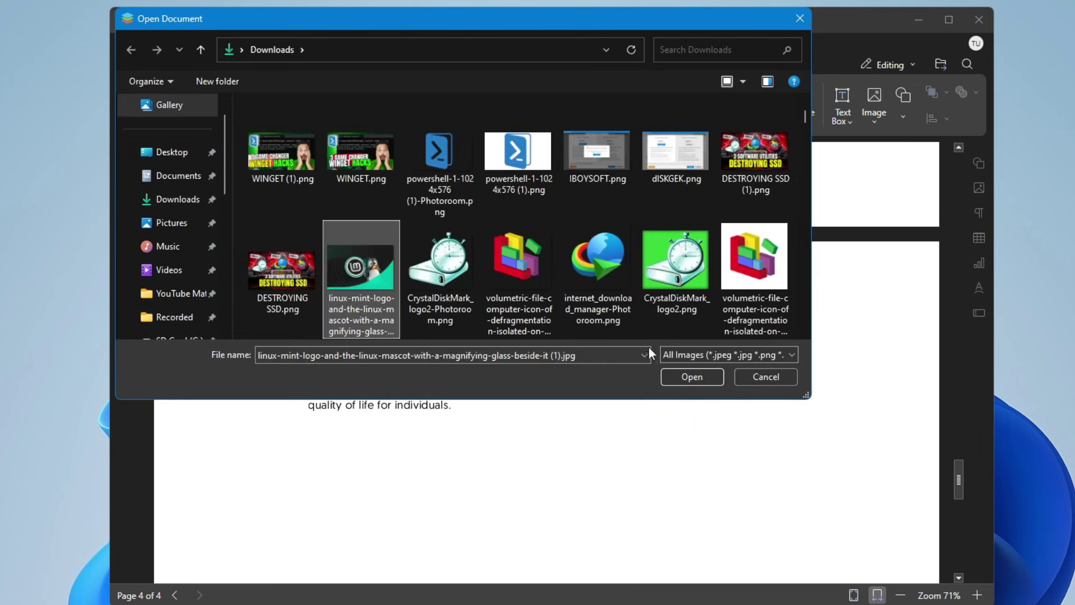
{"action": "left_click", "coordinate": [710, 382]}
{"action": "scroll", "coordinate": [693, 390], "scroll_direction": "down", "scroll_amount": 4}
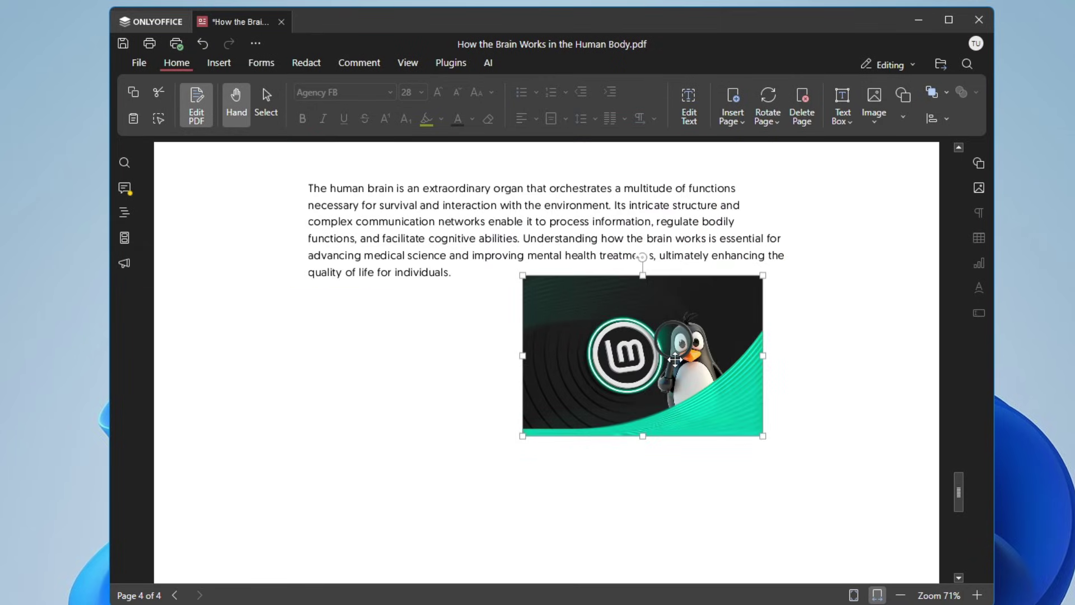
Insert a small 4x2 table, then a 9-column, 5-row table instead
{"action": "left_click", "coordinate": [217, 63]}
{"action": "left_click", "coordinate": [318, 126]}
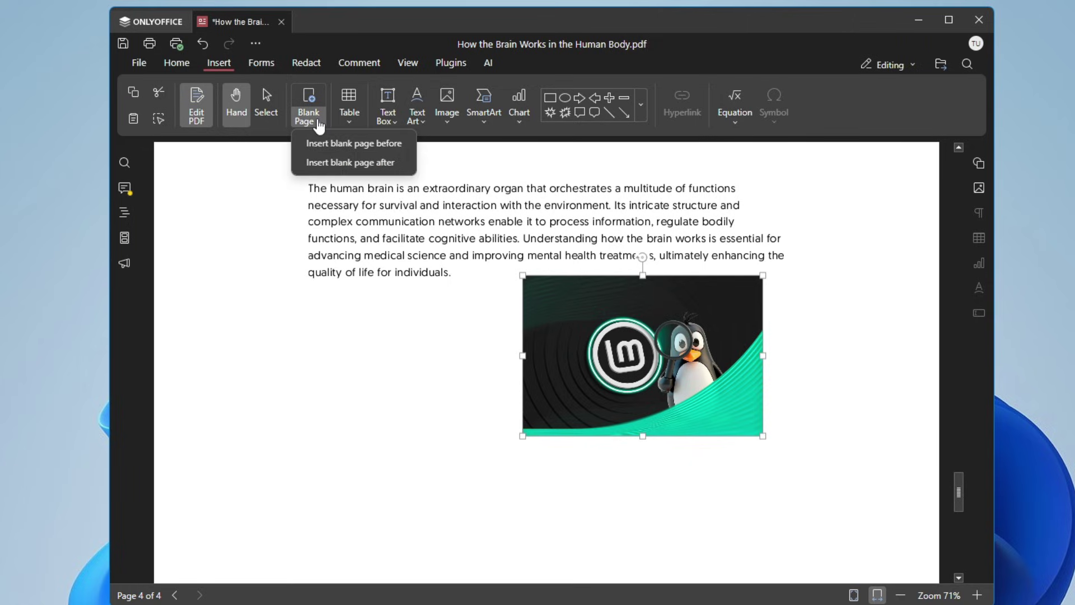
{"action": "left_click", "coordinate": [351, 118]}
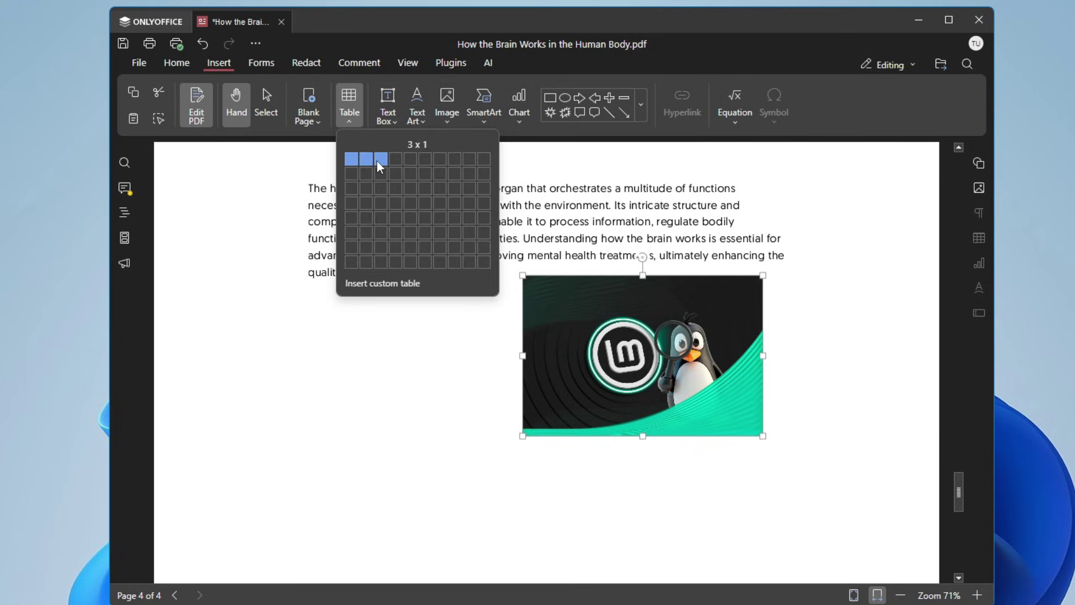
{"action": "left_click", "coordinate": [395, 174]}
{"action": "left_click", "coordinate": [384, 370]}
{"action": "left_click", "coordinate": [446, 373]}
{"action": "left_click", "coordinate": [612, 373]}
{"action": "left_click", "coordinate": [348, 104]}
{"action": "left_click", "coordinate": [470, 217]}
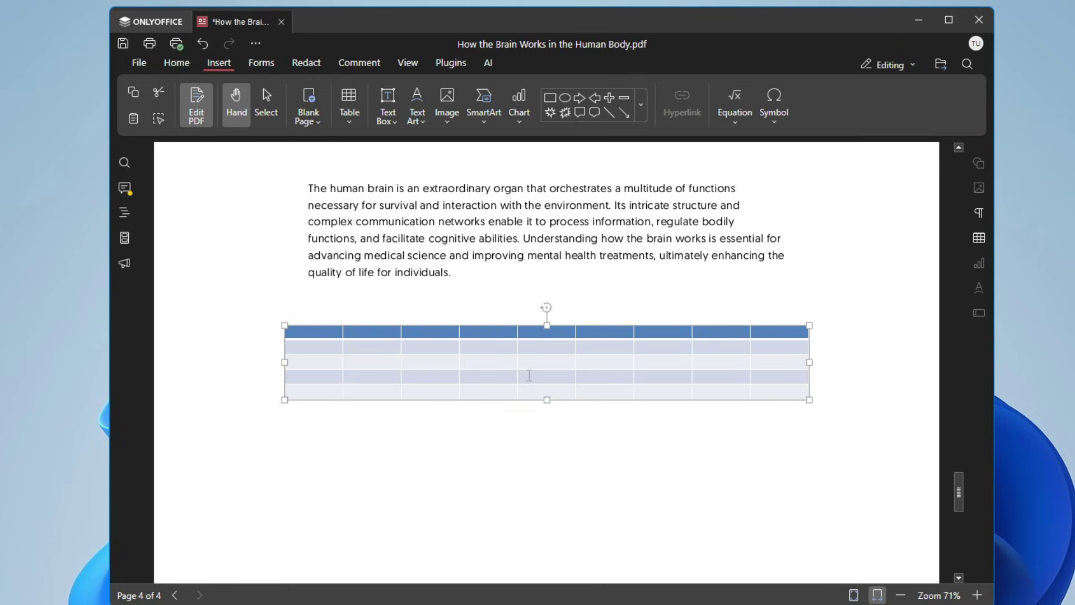
{"action": "left_click", "coordinate": [390, 118]}
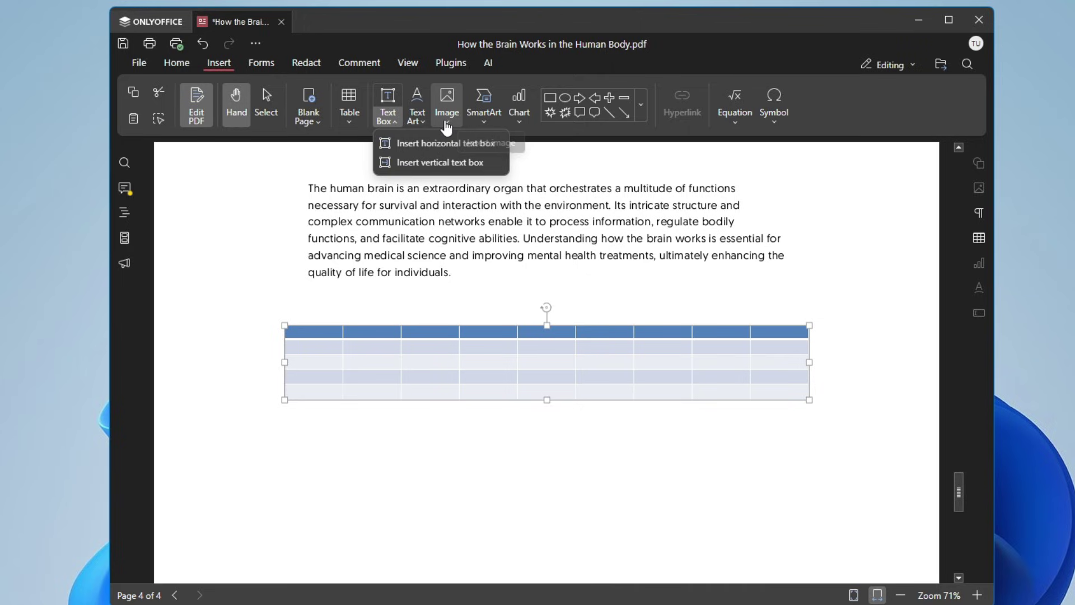
Insert a Basic target SmartArt diagram and move it further down the page
{"action": "left_click", "coordinate": [488, 127]}
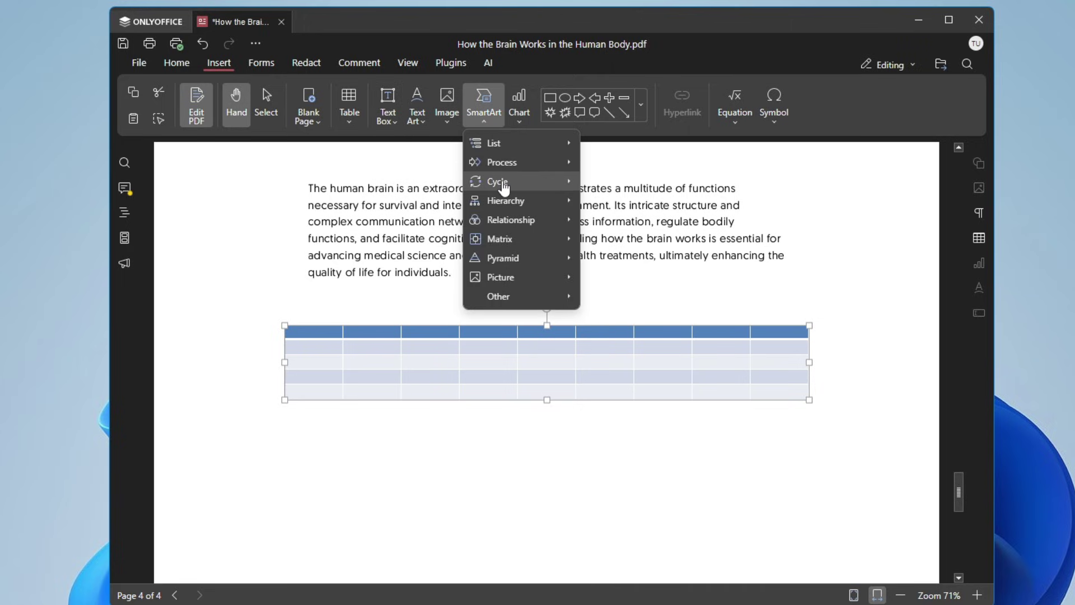
{"action": "mouse_move", "coordinate": [503, 183]}
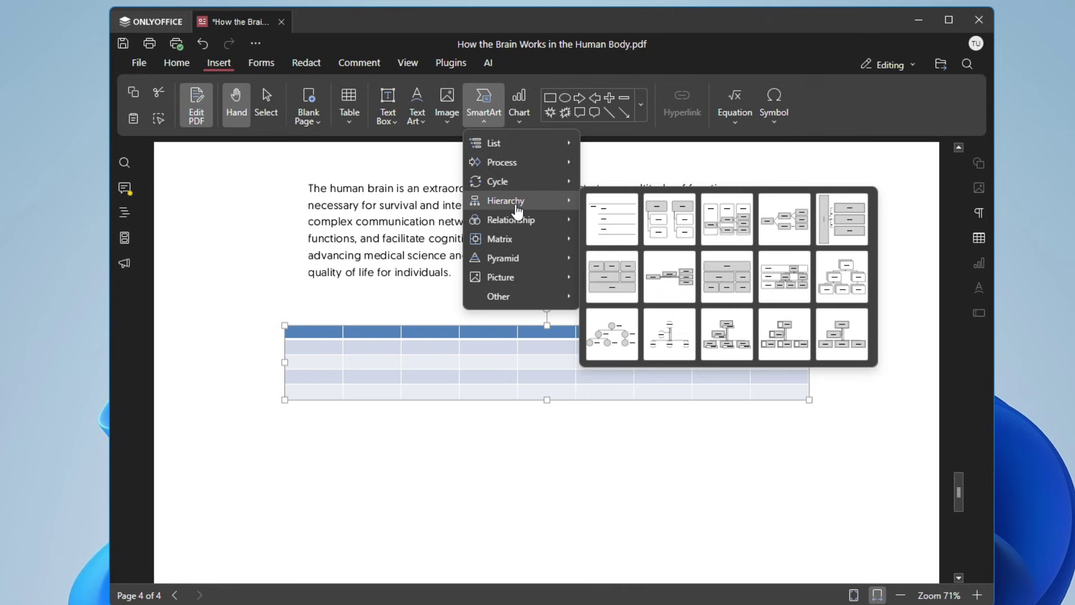
{"action": "mouse_move", "coordinate": [519, 220]}
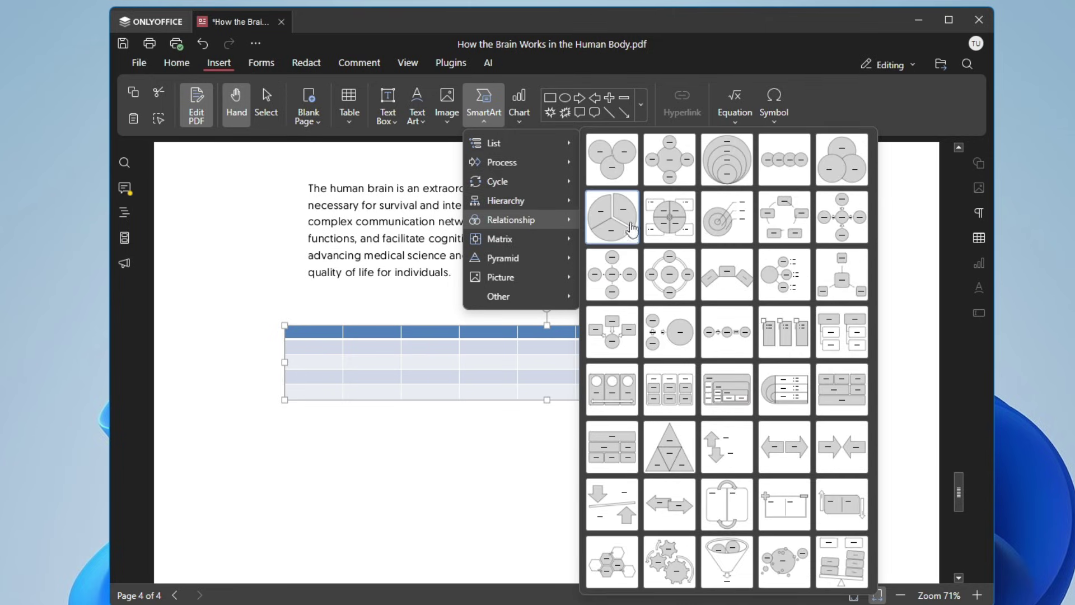
{"action": "left_click", "coordinate": [725, 220]}
{"action": "left_click_drag", "start_coordinate": [566, 399], "coordinate": [536, 501]}
Add a stacked bar chart and edit its Gold, Silver and Bronze data
{"action": "left_click", "coordinate": [519, 104]}
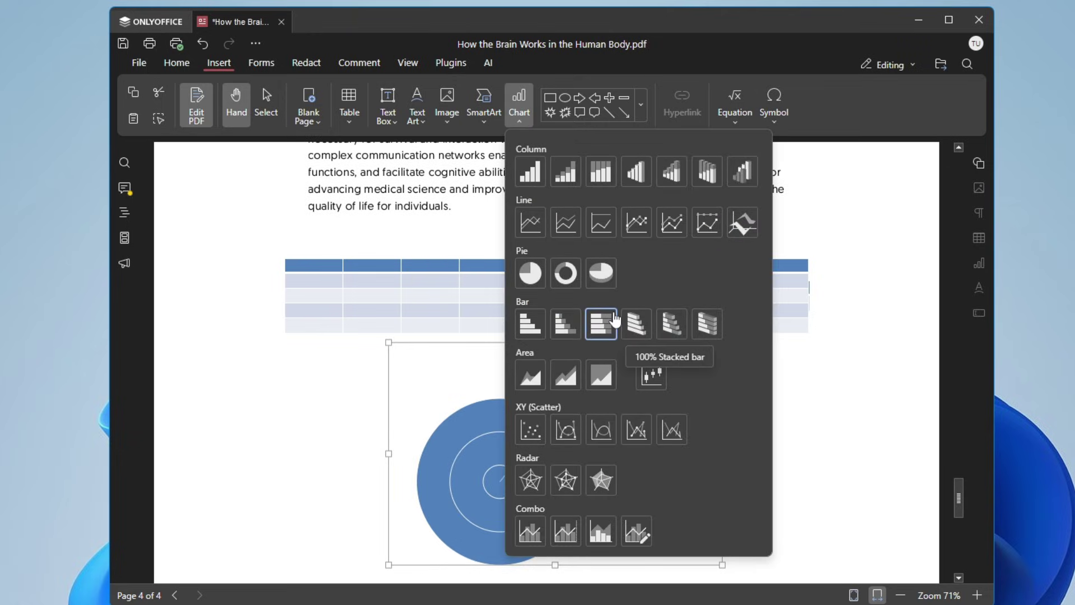
{"action": "left_click", "coordinate": [669, 330]}
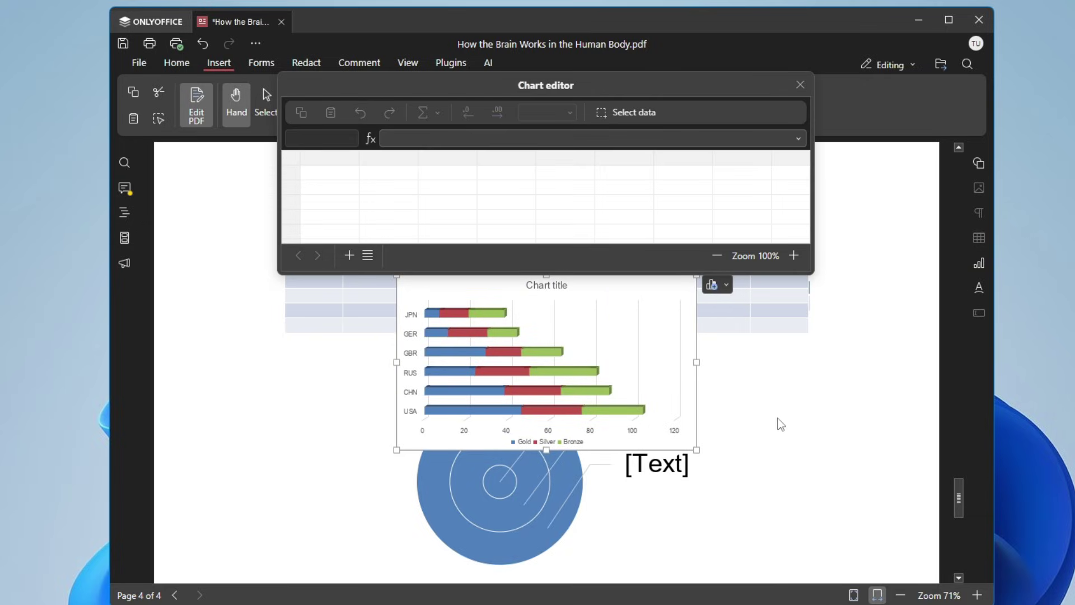
{"action": "left_click", "coordinate": [451, 202]}
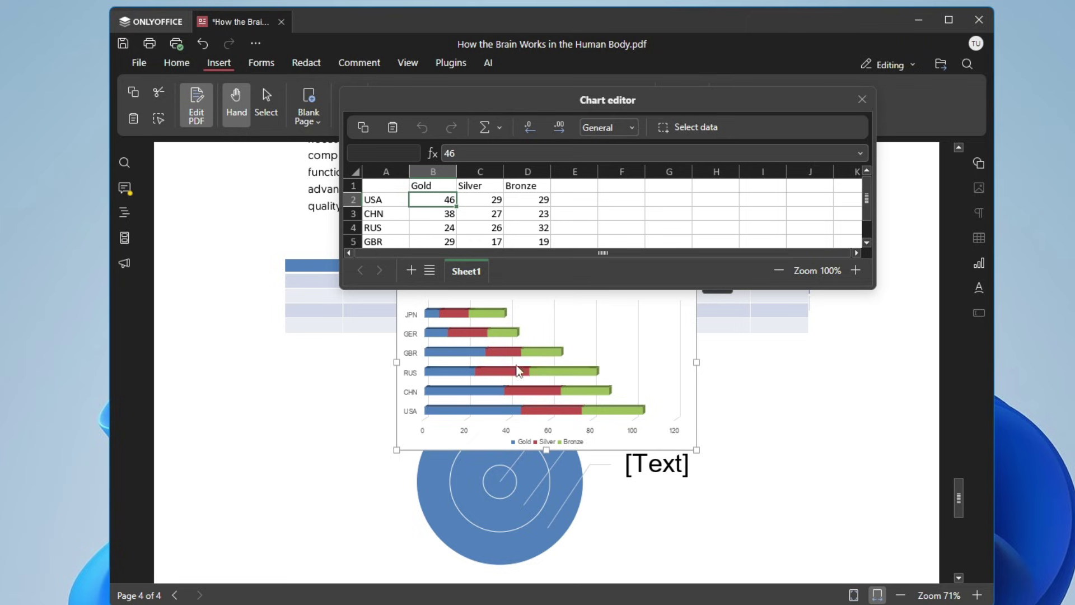
{"action": "left_click", "coordinate": [862, 99]}
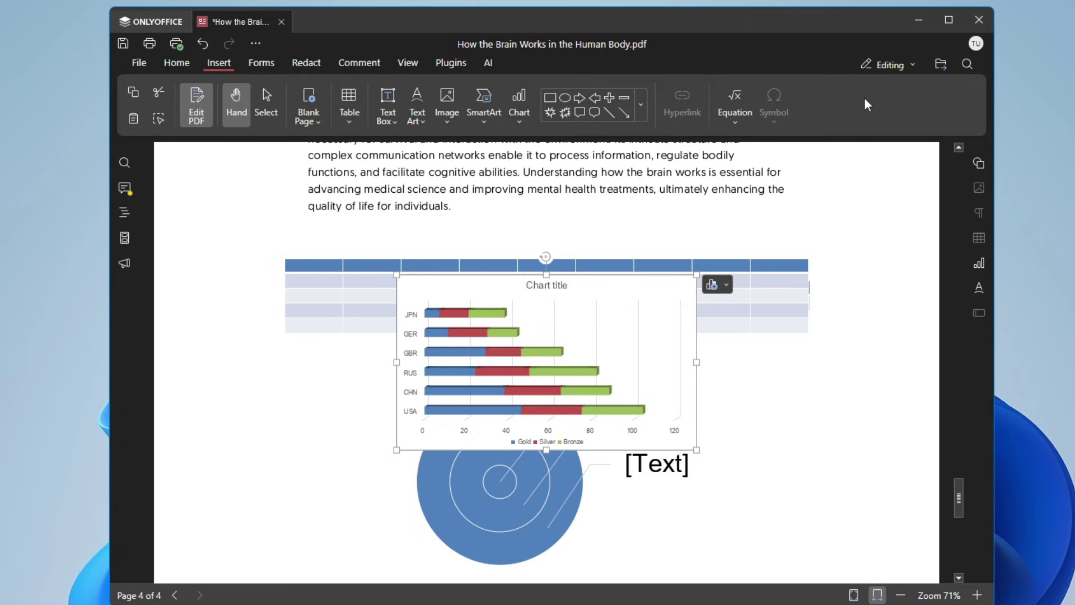
Look through the equation and form tools, then switch to the Redact tools
{"action": "left_click_drag", "start_coordinate": [684, 144], "coordinate": [586, 156]}
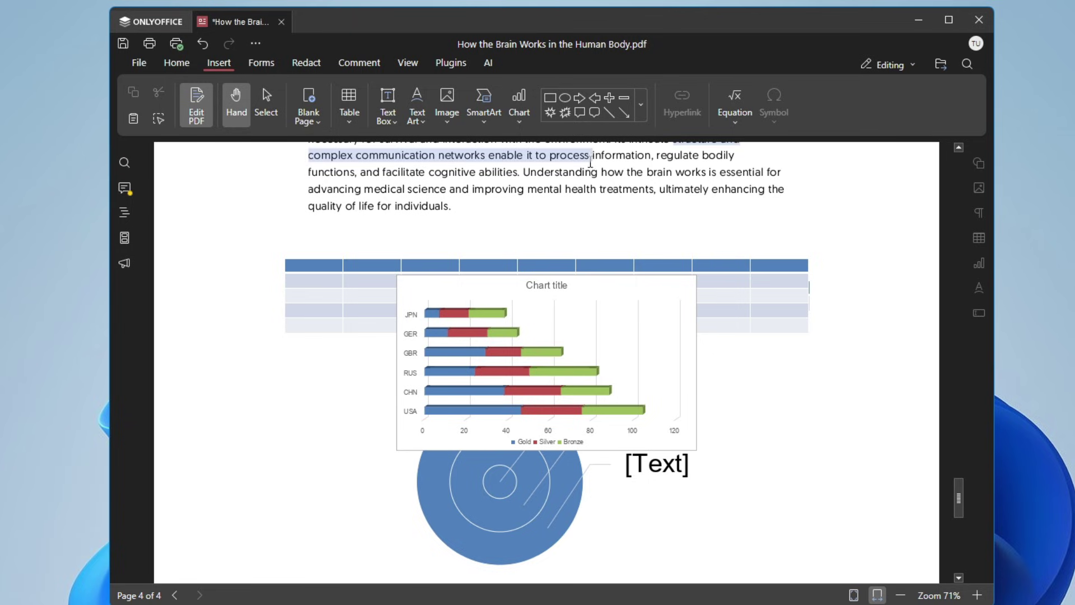
{"action": "left_click", "coordinate": [735, 115]}
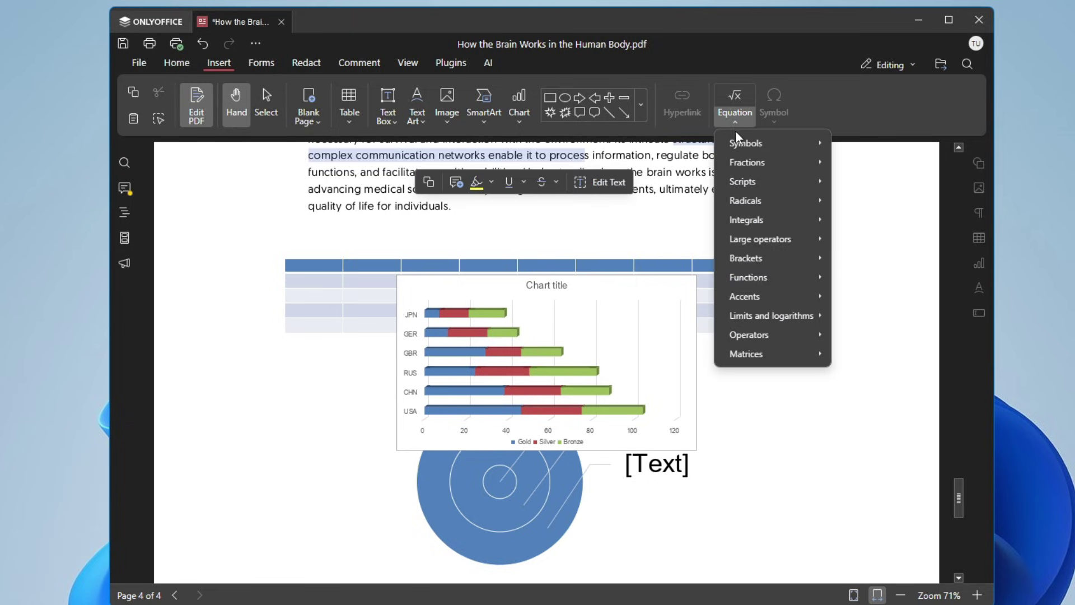
{"action": "mouse_move", "coordinate": [743, 147]}
{"action": "left_click", "coordinate": [254, 65]}
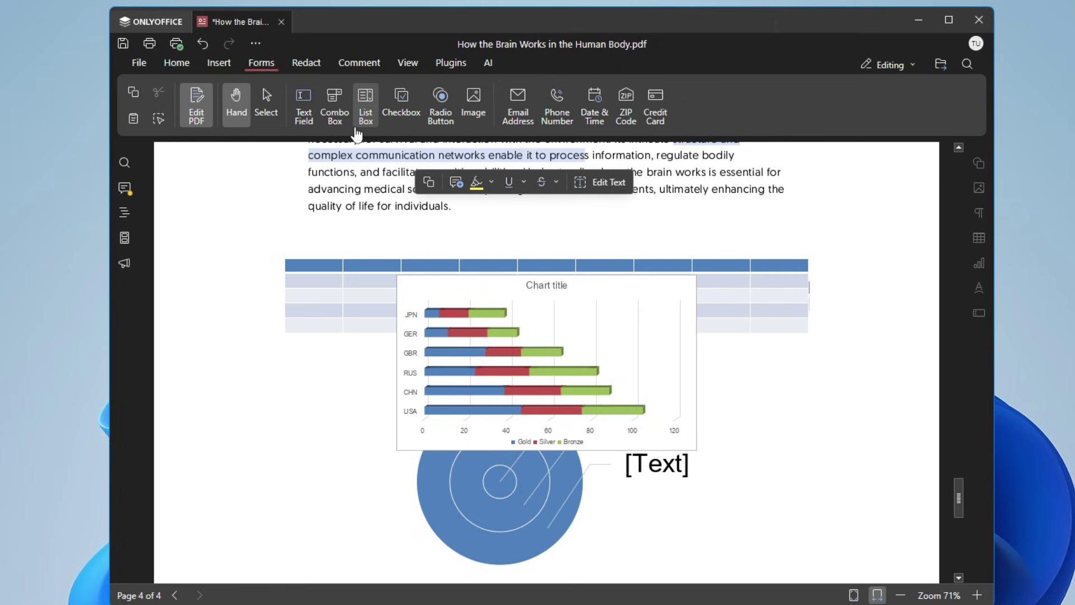
{"action": "left_click", "coordinate": [303, 64]}
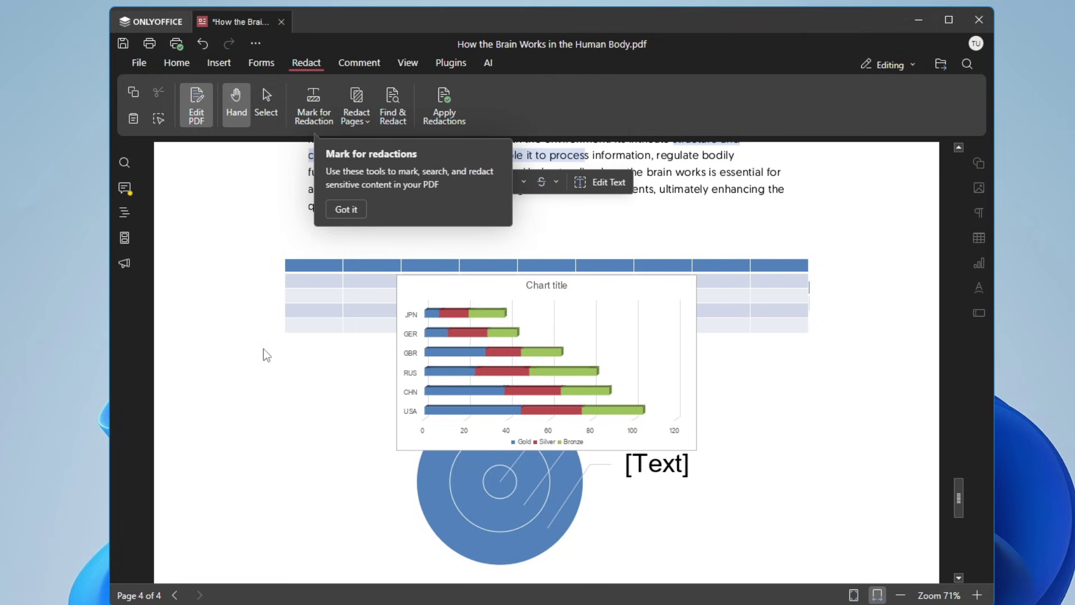
{"action": "scroll", "coordinate": [266, 353], "scroll_direction": "up", "scroll_amount": 10}
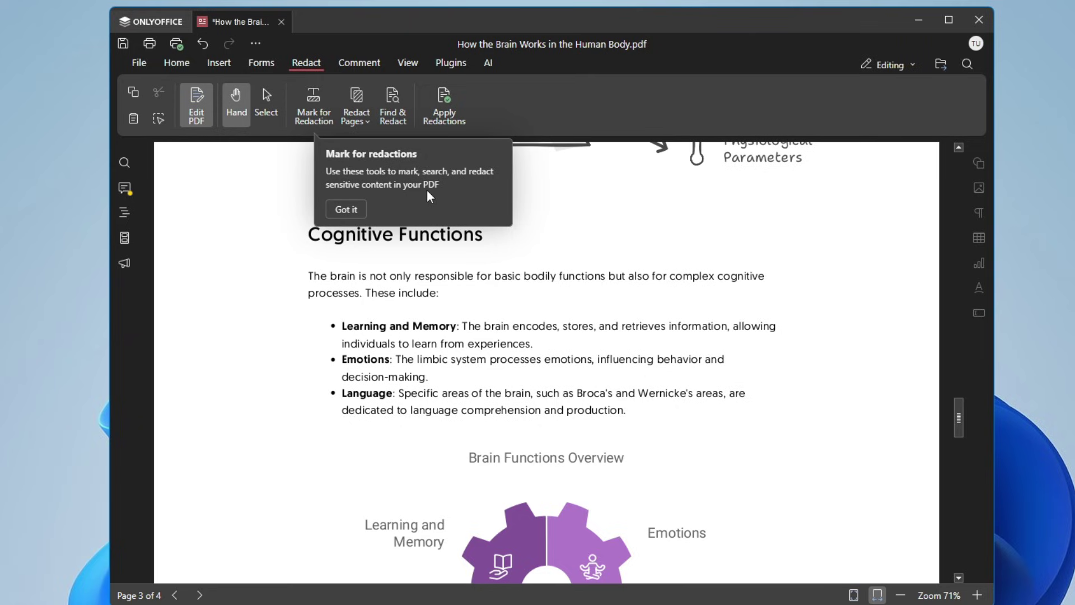
{"action": "left_click", "coordinate": [346, 209]}
Mark the Learning and Memory description for redaction and apply it permanently
{"action": "left_click_drag", "start_coordinate": [462, 326], "coordinate": [542, 342]}
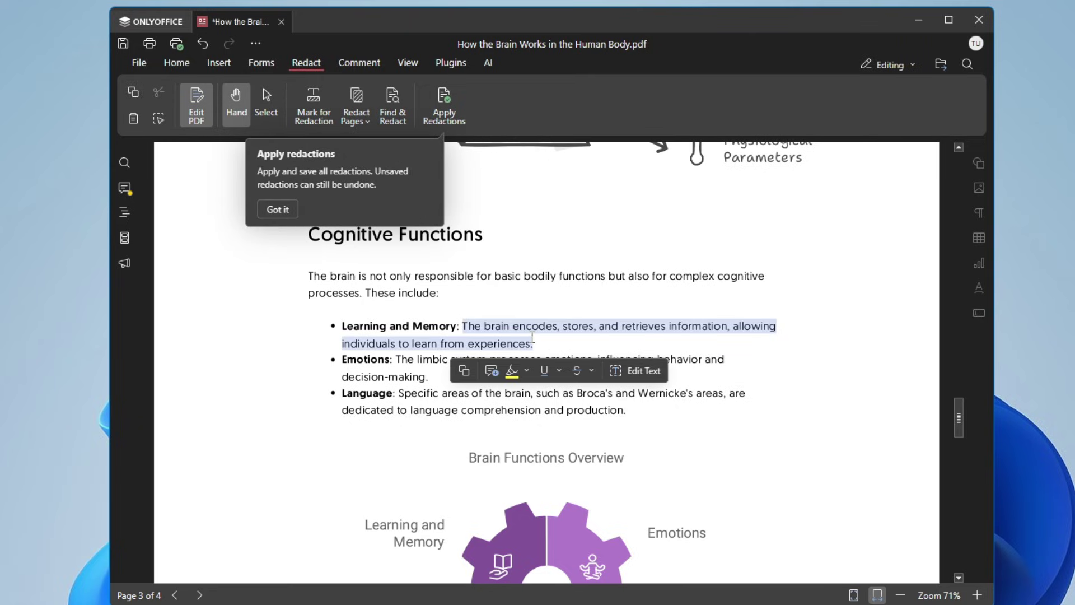
{"action": "left_click", "coordinate": [316, 115]}
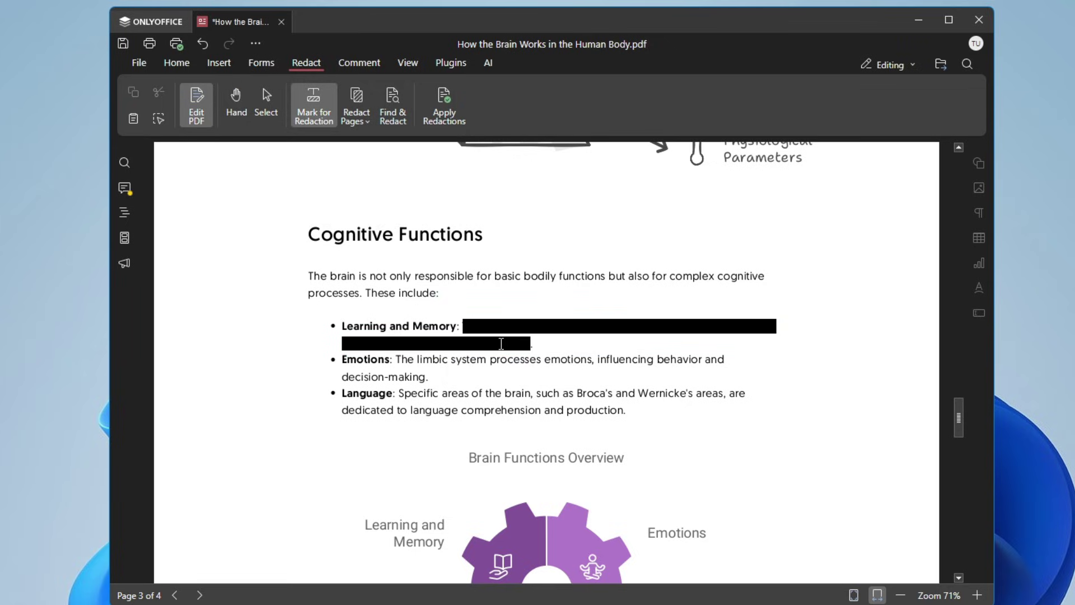
{"action": "left_click", "coordinate": [451, 114]}
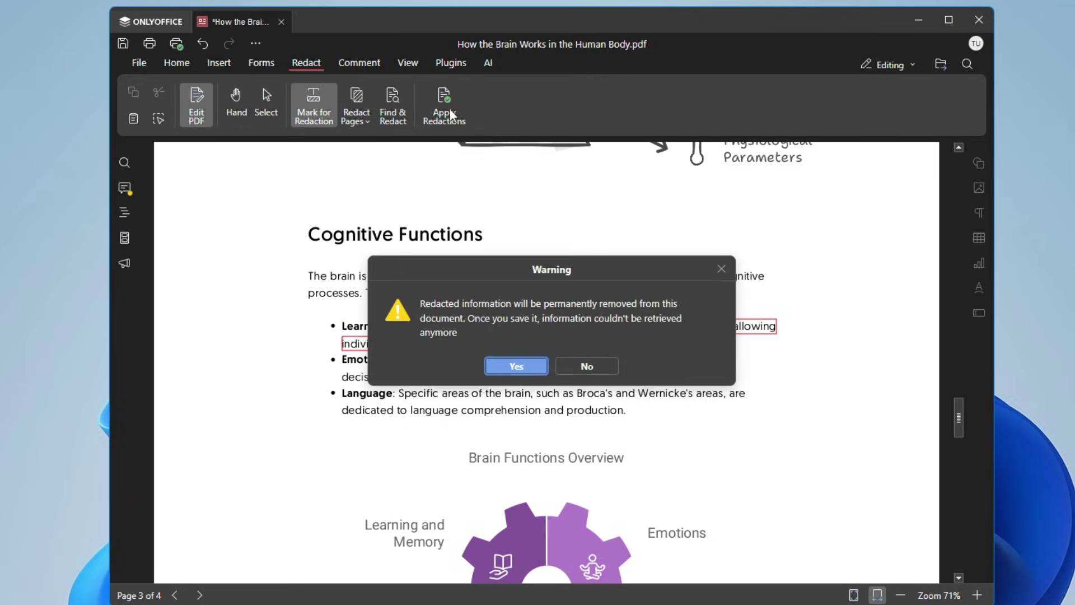
{"action": "left_click", "coordinate": [518, 367]}
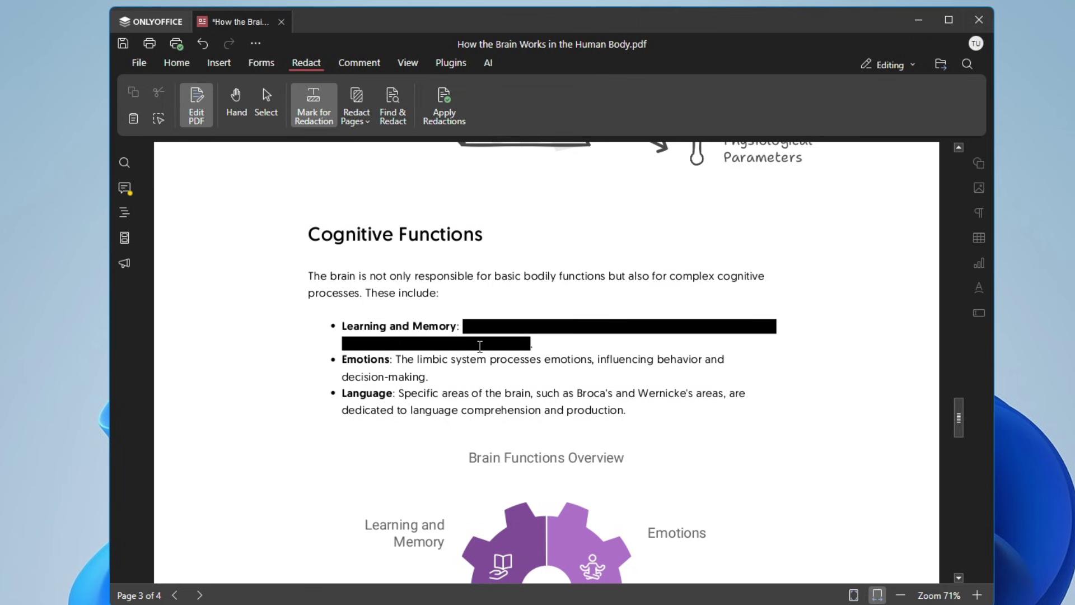
{"action": "left_click", "coordinate": [359, 63]}
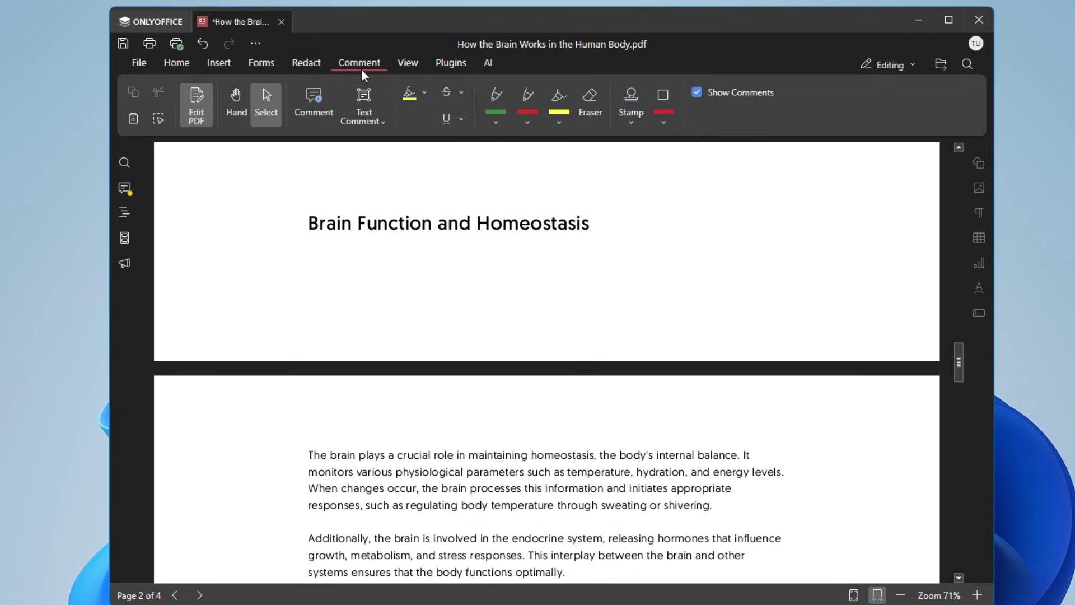
Highlight the opening homeostasis sentence in yellow
{"action": "scroll", "coordinate": [487, 353], "scroll_direction": "down", "scroll_amount": 3}
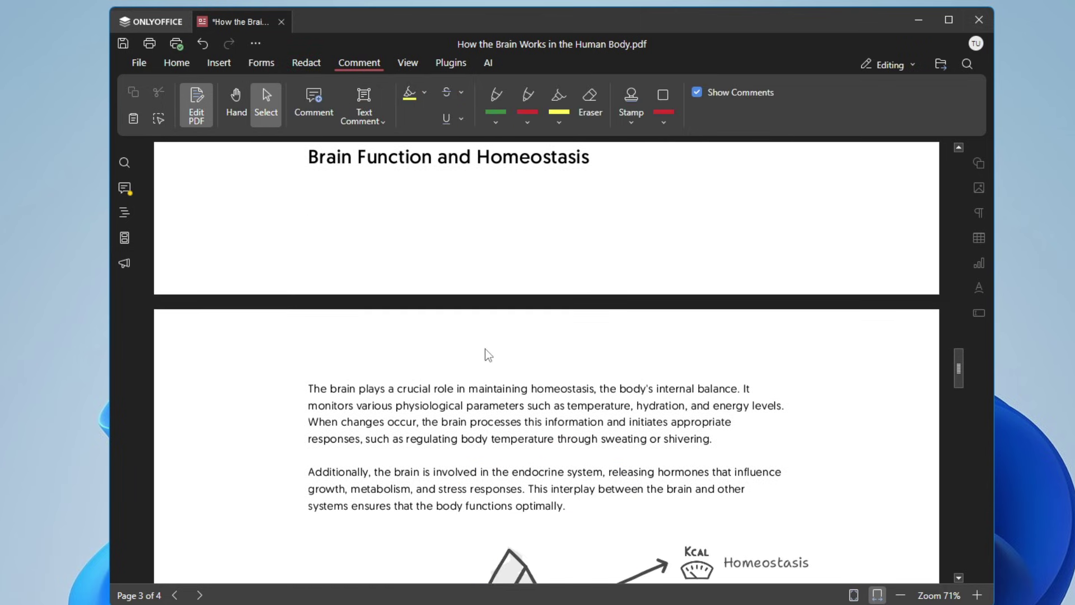
{"action": "left_click", "coordinate": [554, 118]}
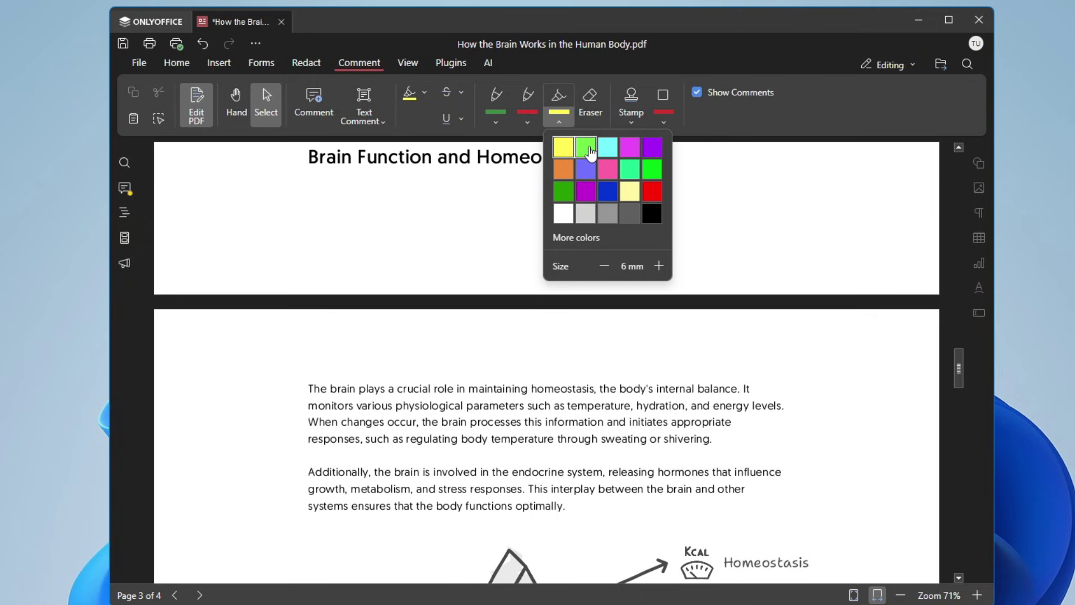
{"action": "left_click", "coordinate": [563, 147]}
{"action": "left_click_drag", "start_coordinate": [311, 388], "coordinate": [590, 391]}
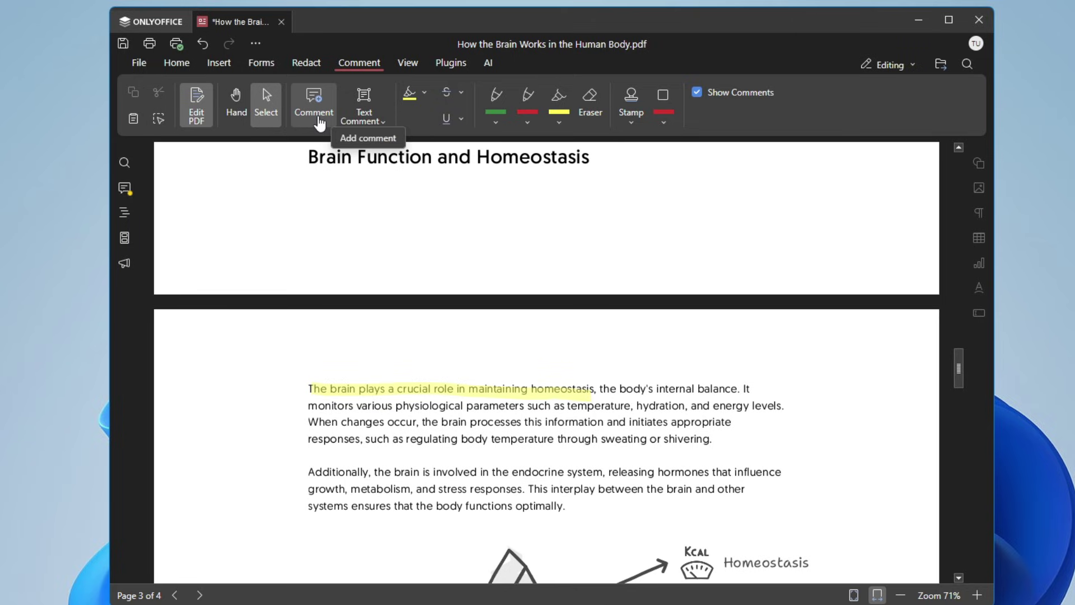
Place a dated APPROVED stamp, enlarged and positioned over the first paragraph
{"action": "left_click", "coordinate": [632, 124]}
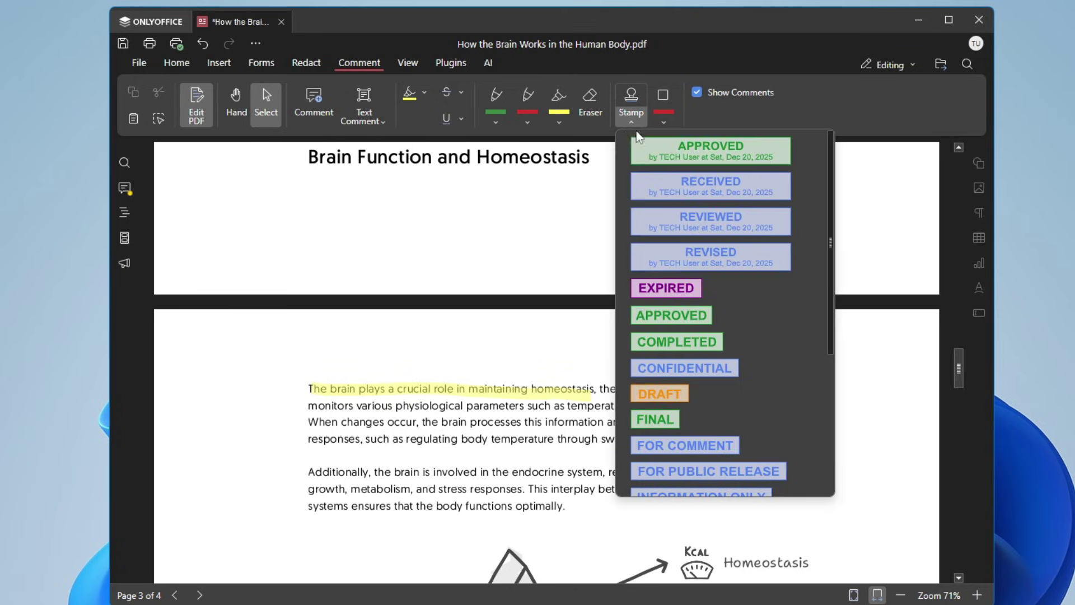
{"action": "left_click", "coordinate": [715, 159]}
{"action": "scroll", "coordinate": [612, 245], "scroll_direction": "down", "scroll_amount": 2}
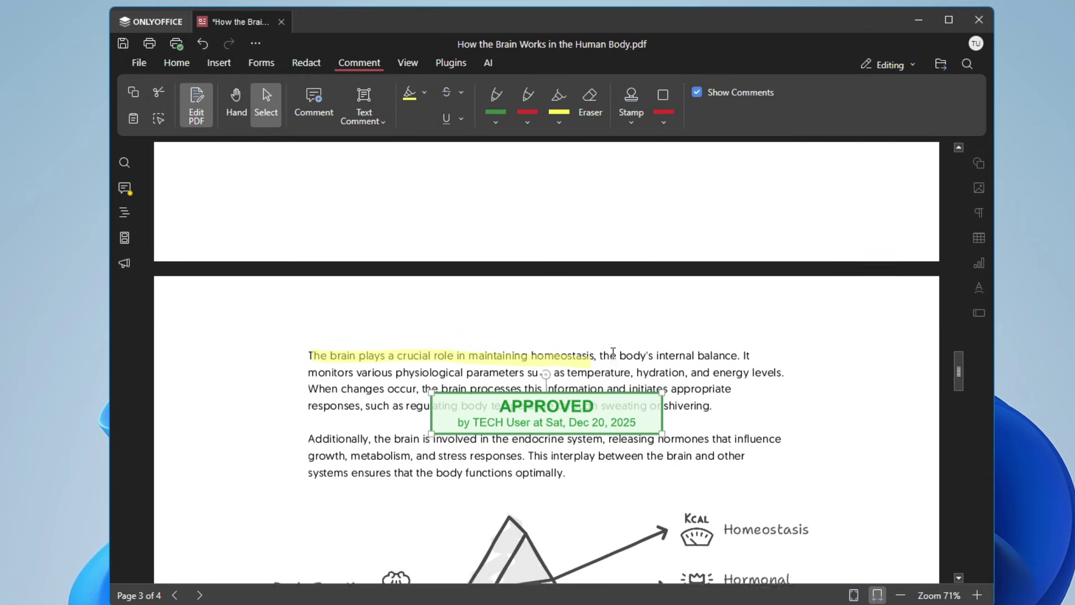
{"action": "left_click_drag", "start_coordinate": [612, 244], "coordinate": [546, 389]}
{"action": "left_click_drag", "start_coordinate": [651, 374], "coordinate": [954, 308]}
{"action": "left_click_drag", "start_coordinate": [737, 309], "coordinate": [609, 312]}
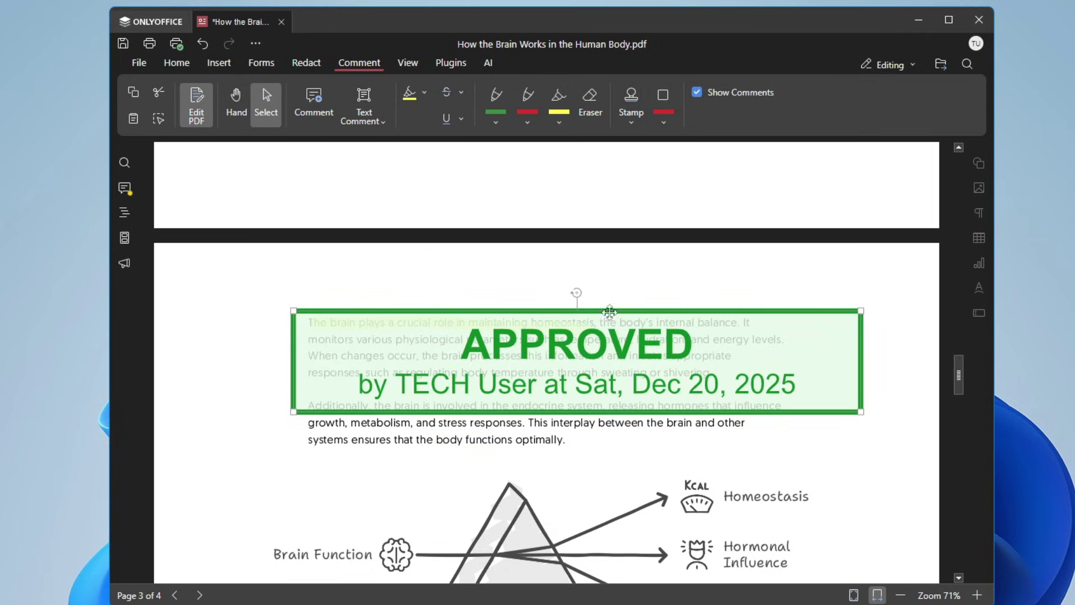
Add a FINAL stamp and enlarge it over the diagram
{"action": "scroll", "coordinate": [693, 228], "scroll_direction": "down", "scroll_amount": 1}
{"action": "left_click", "coordinate": [632, 121]}
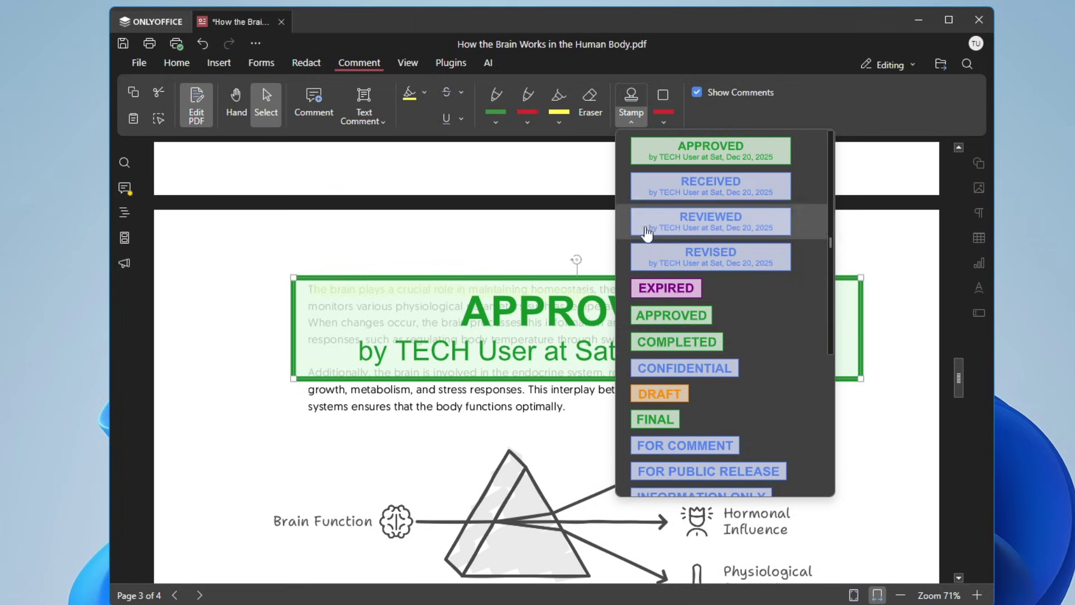
{"action": "left_click", "coordinate": [661, 419]}
{"action": "left_click_drag", "start_coordinate": [584, 413], "coordinate": [683, 514]}
Browse the Plugin Manager under Plugins, then close it without installing anything
{"action": "scroll", "coordinate": [616, 392], "scroll_direction": "down", "scroll_amount": 1}
{"action": "left_click", "coordinate": [408, 63]}
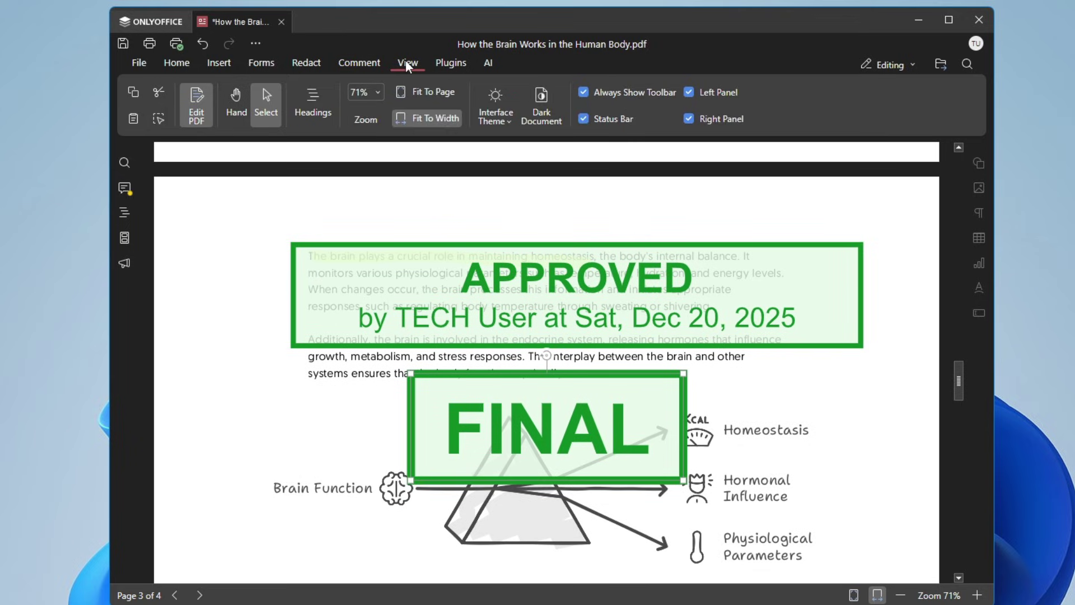
{"action": "left_click", "coordinate": [452, 64]}
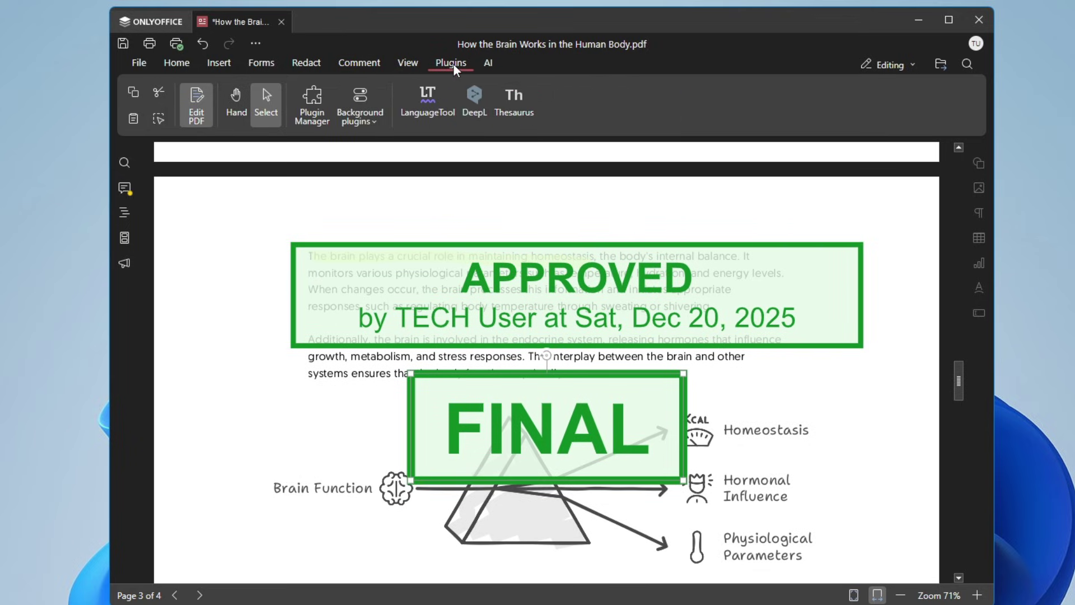
{"action": "left_click", "coordinate": [323, 124]}
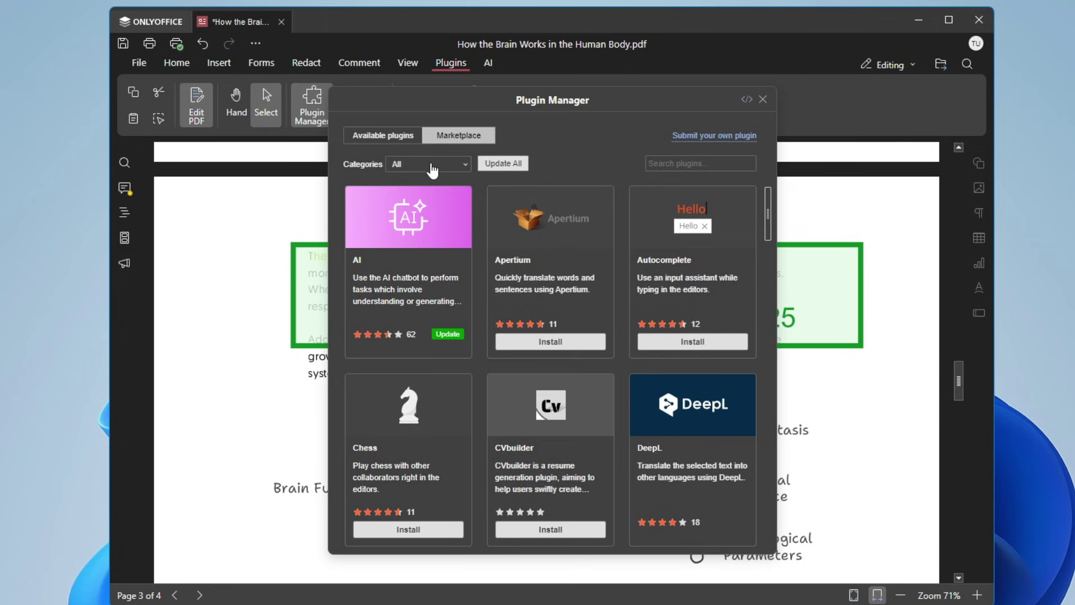
{"action": "left_click", "coordinate": [480, 69]}
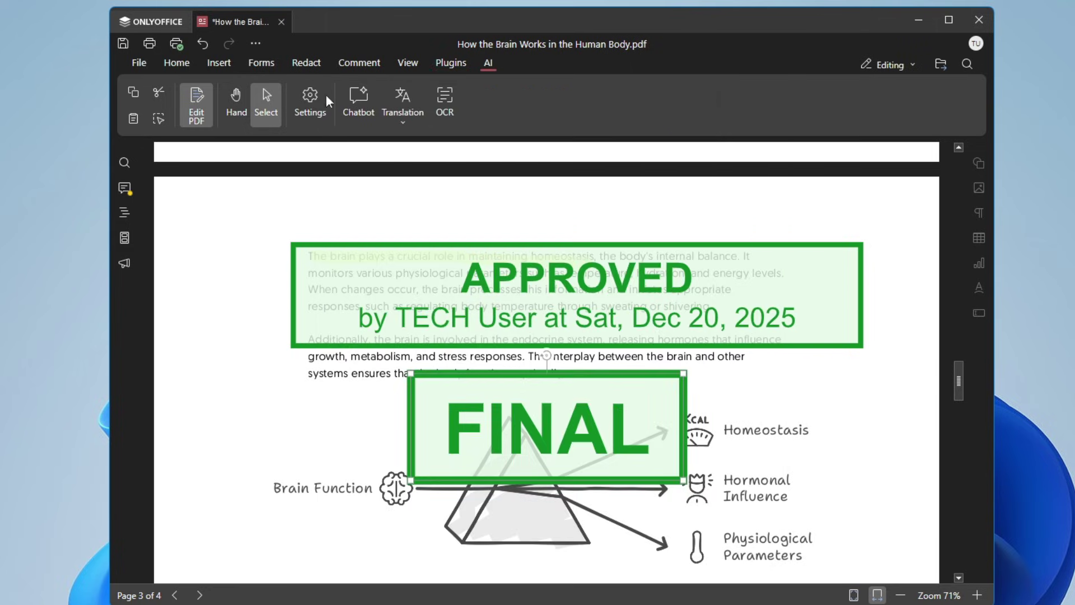
Start adding a new chatbot AI model, then cancel and close the AI configuration
{"action": "left_click", "coordinate": [363, 124]}
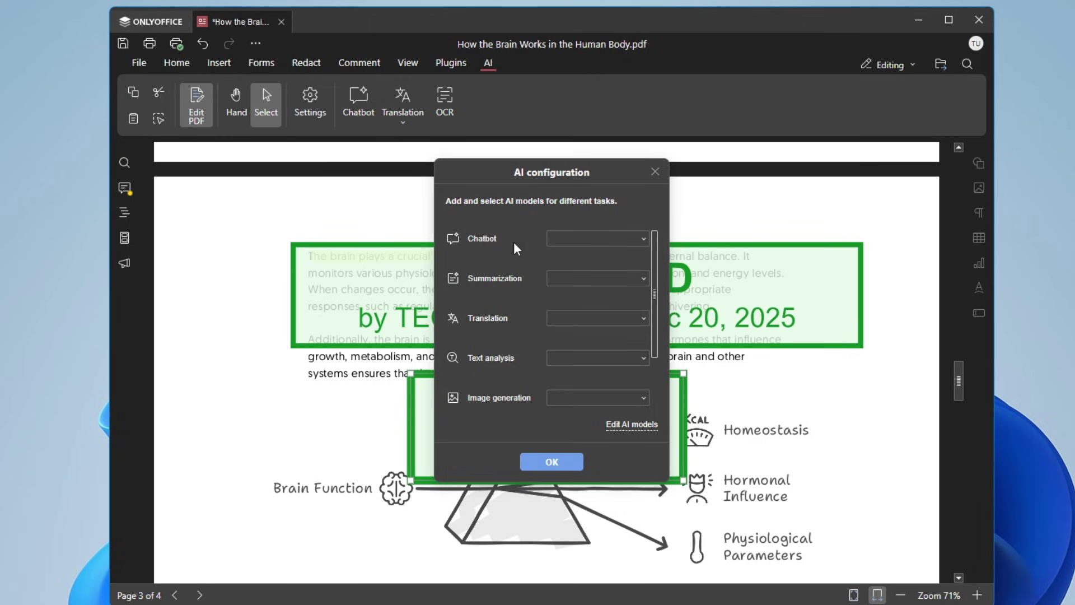
{"action": "left_click", "coordinate": [587, 240]}
{"action": "left_click", "coordinate": [585, 258]}
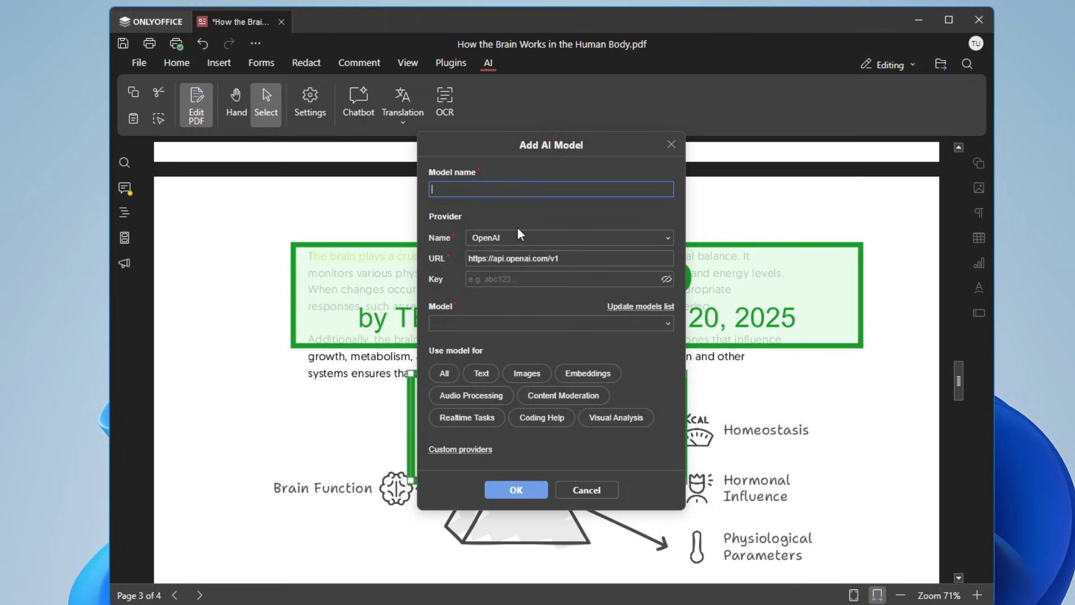
{"action": "left_click", "coordinate": [671, 144]}
{"action": "left_click", "coordinate": [660, 173]}
View the AI translation settings, then close the configuration without changes
{"action": "left_click", "coordinate": [404, 126]}
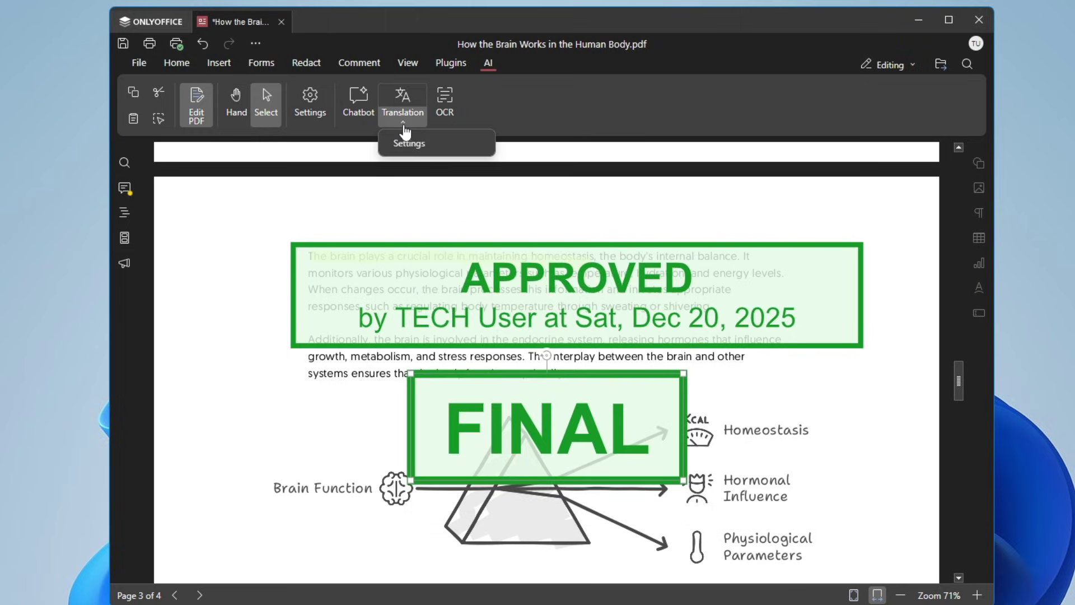
{"action": "left_click", "coordinate": [445, 112]}
{"action": "left_click", "coordinate": [656, 172]}
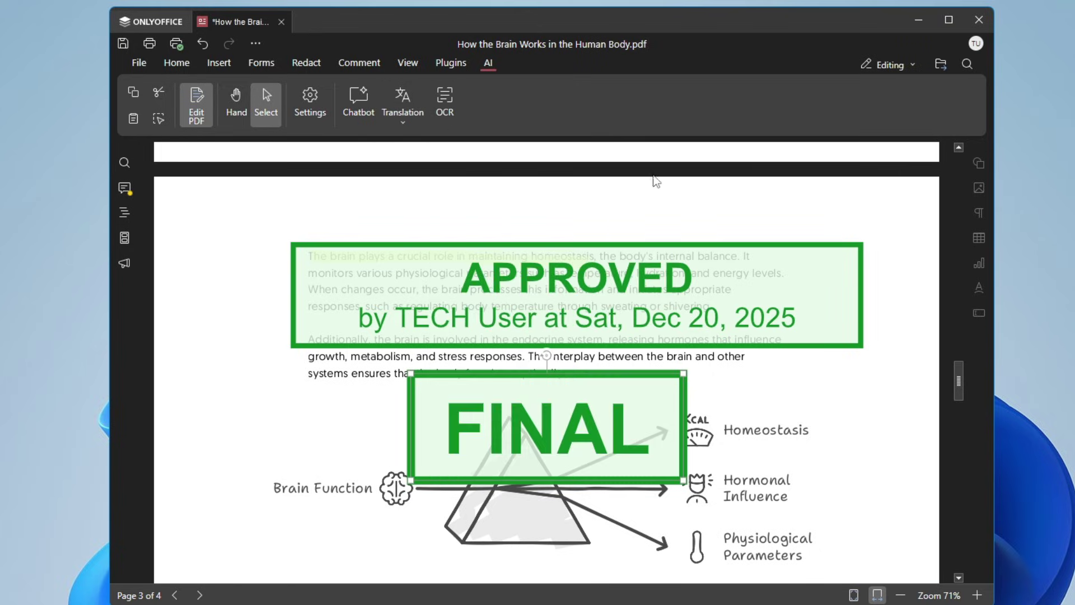
{"action": "scroll", "coordinate": [575, 252], "scroll_direction": "up", "scroll_amount": 3}
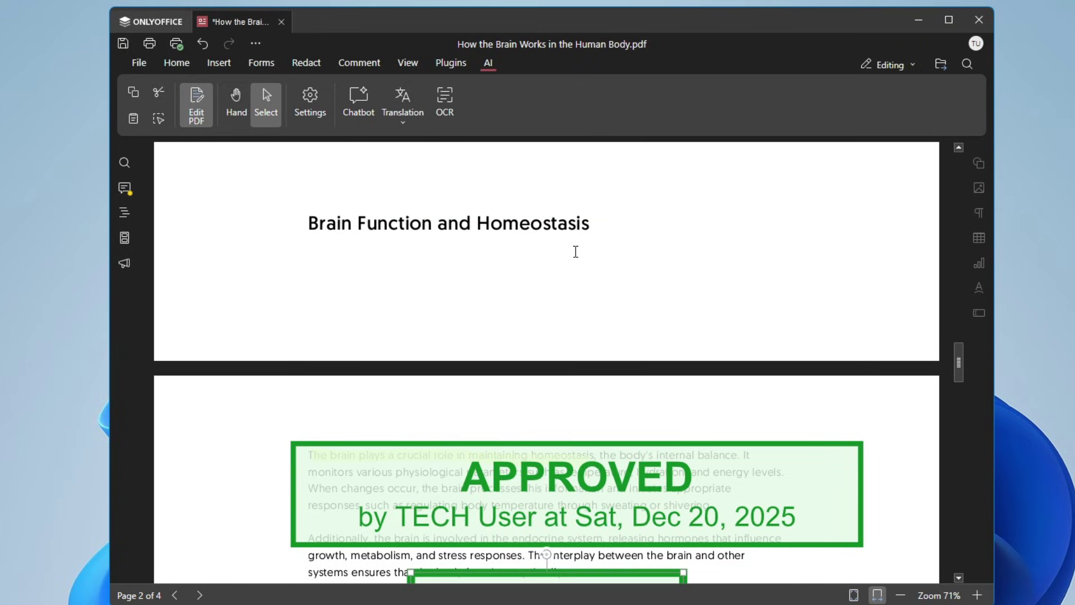